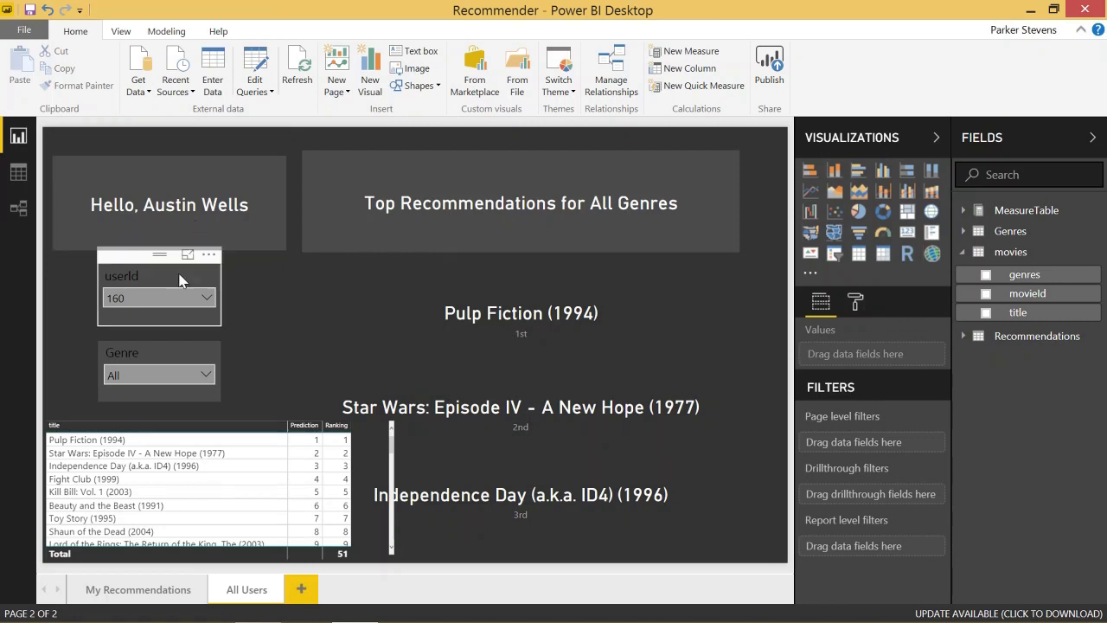
Filter the report to Horror, ranking Shaun of the Dead (2004) first and Blade II second.
left_click(136, 375)
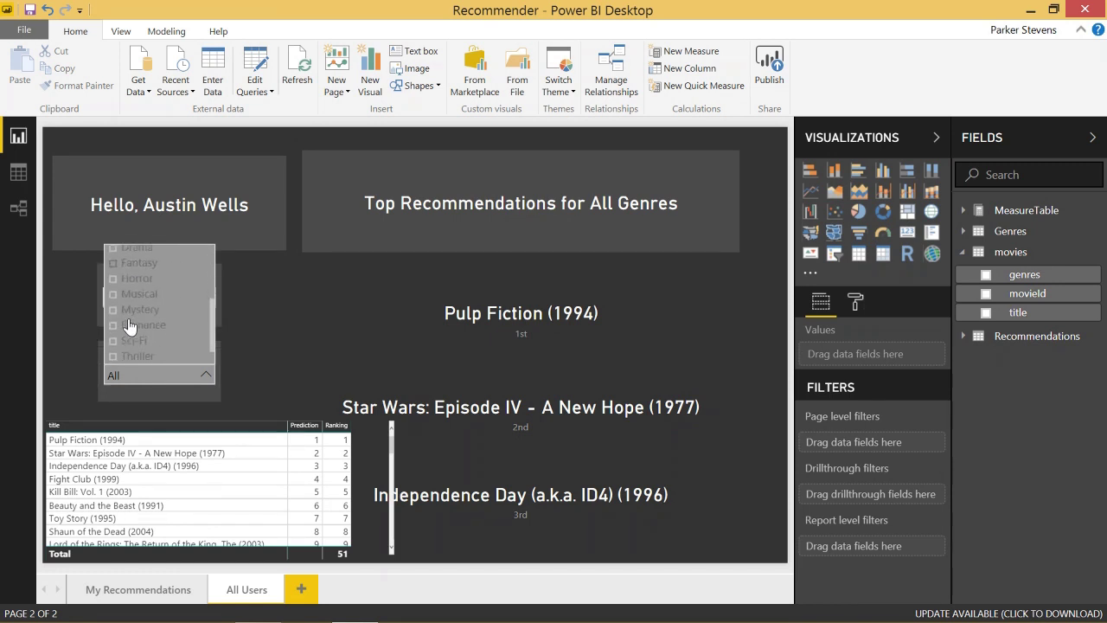
left_click(55, 325)
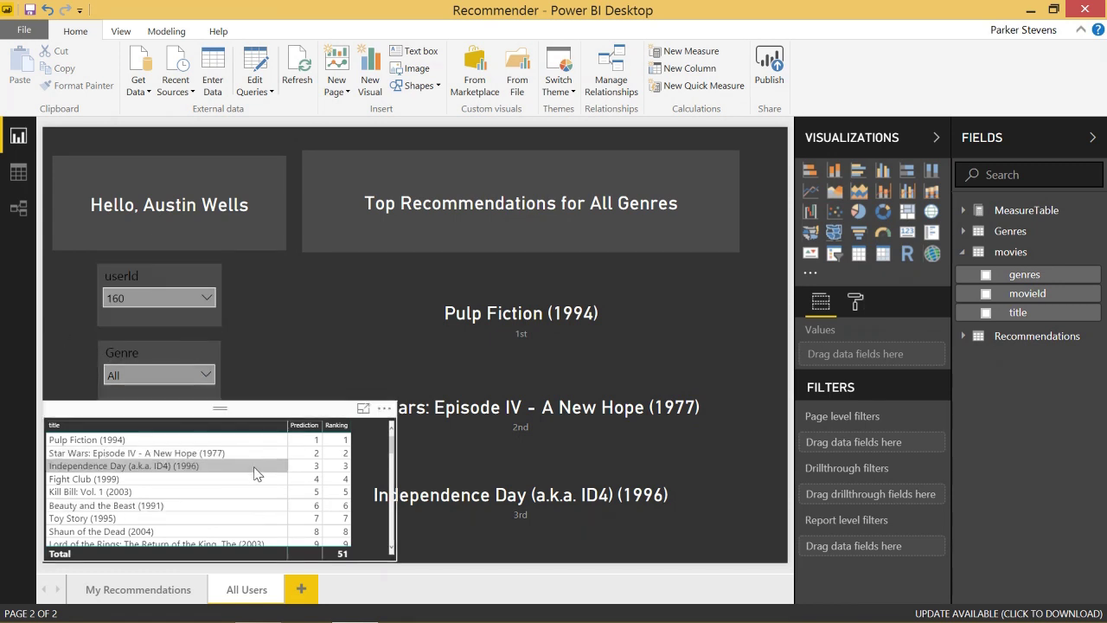
scroll(255, 472, "down", 2)
scroll(255, 471, "down", 3)
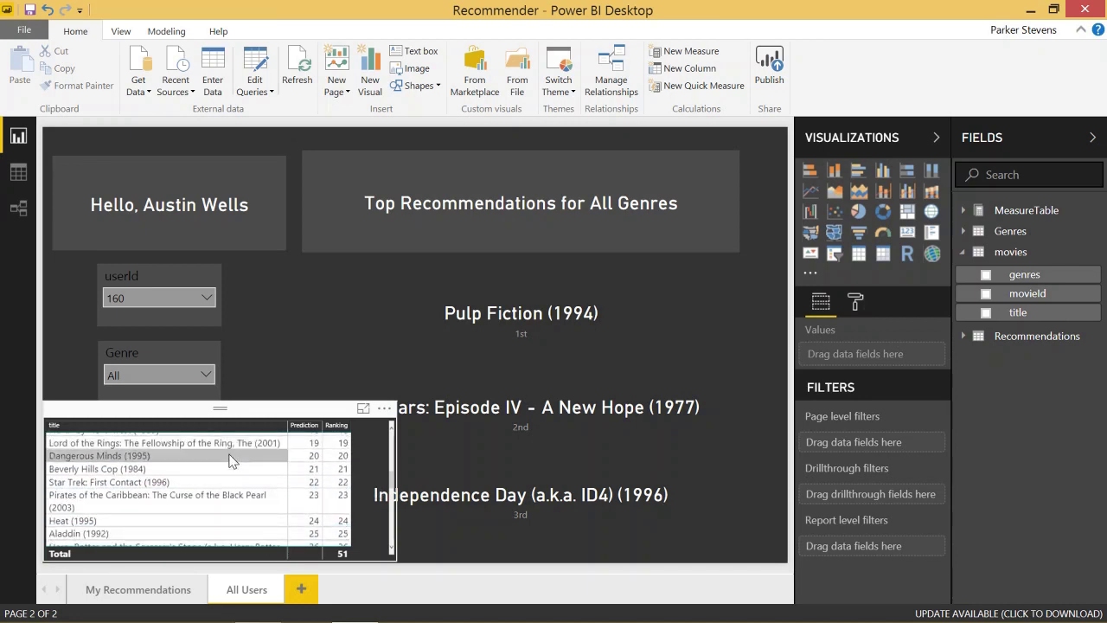
scroll(230, 459, "up", 5)
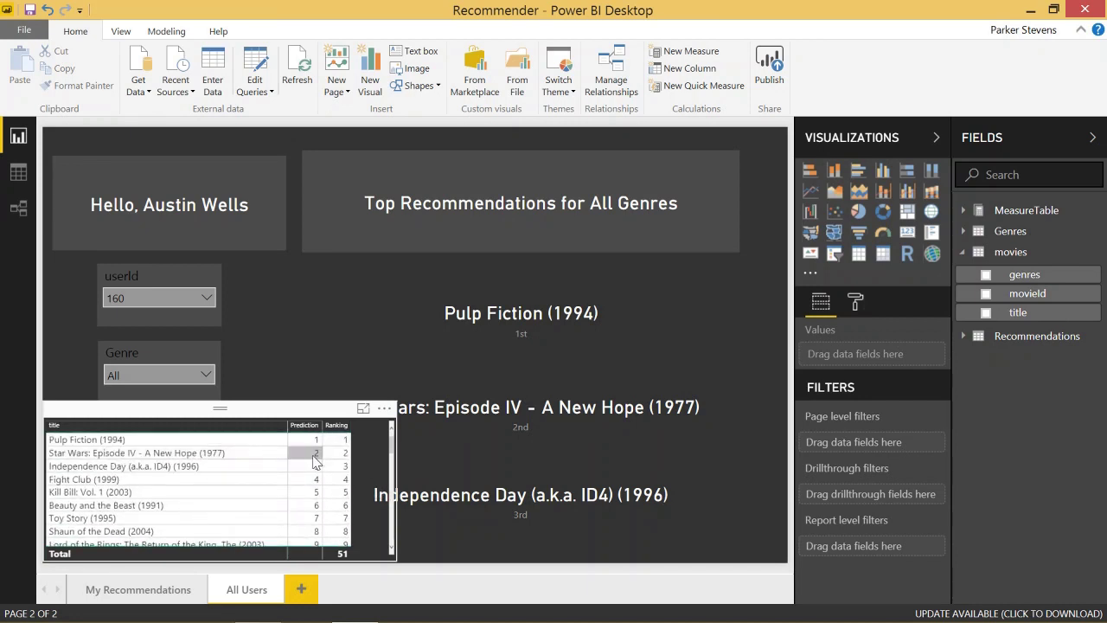
scroll(324, 463, "down", 5)
scroll(328, 483, "up", 5)
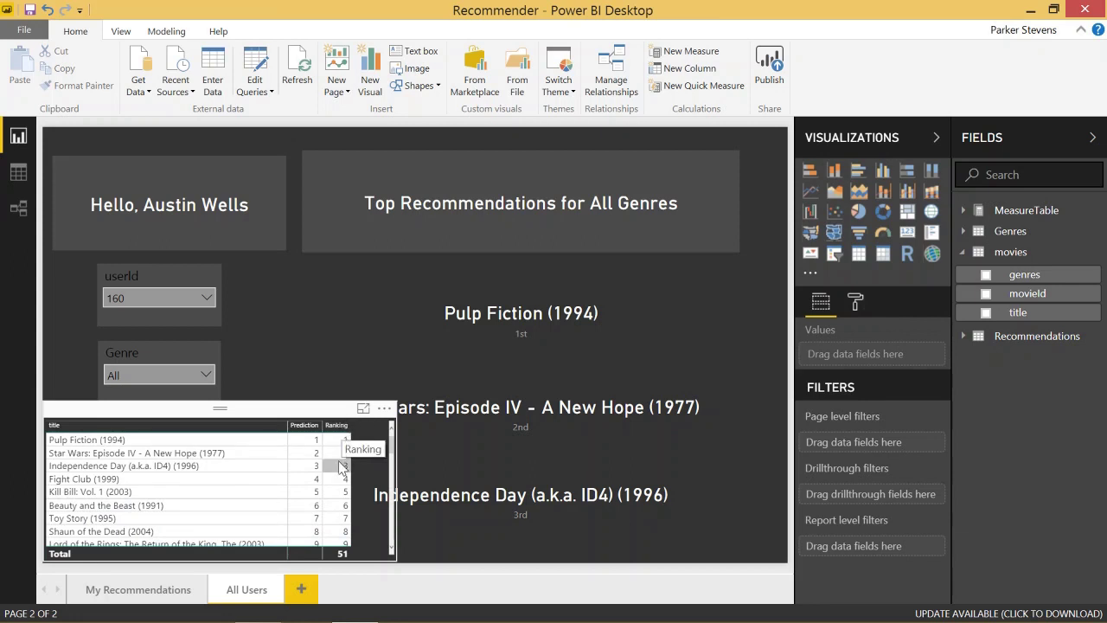
scroll(337, 456, "down", 2)
scroll(337, 455, "up", 2)
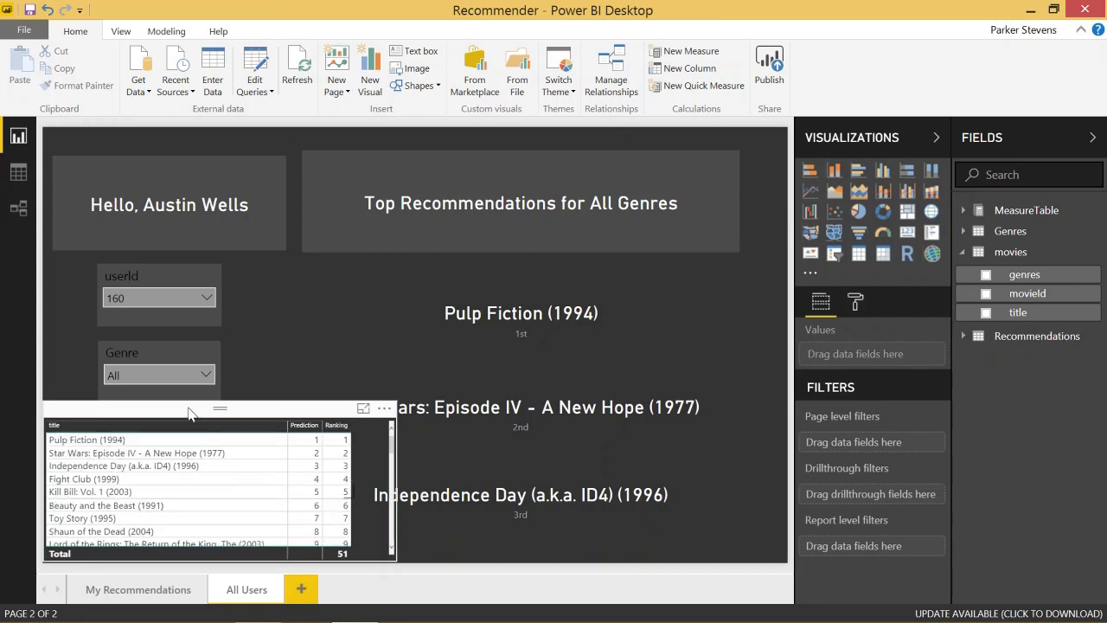
left_click(152, 374)
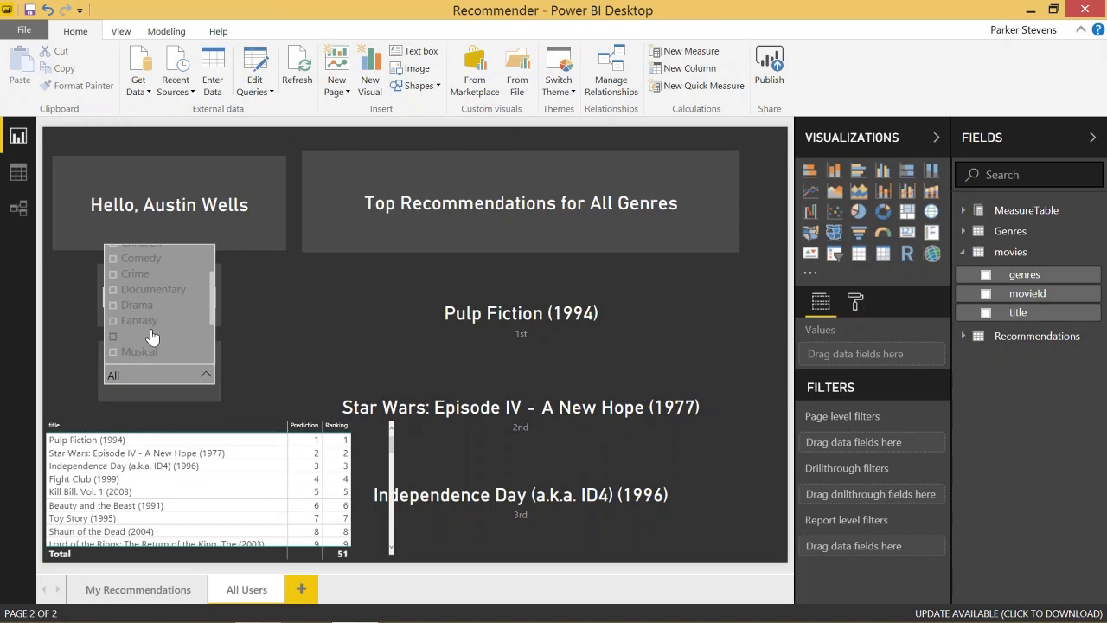
left_click(151, 335)
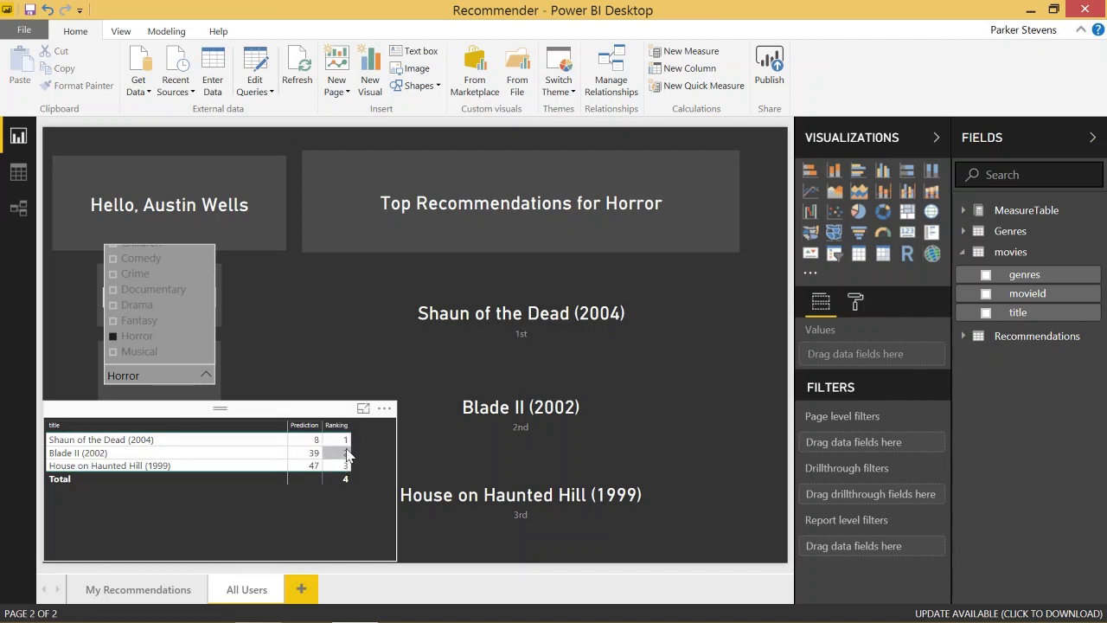
Switch the genre filter to Drama so Pulp Fiction (1994) and Fight Club (1999) lead.
left_click(122, 308)
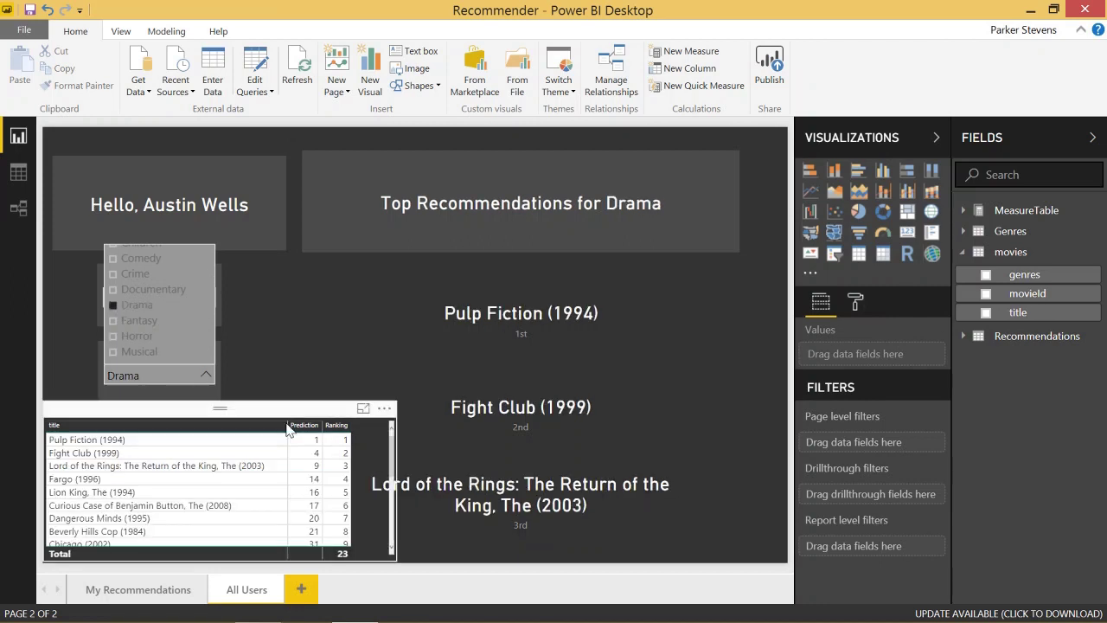
scroll(311, 500, "down", 5)
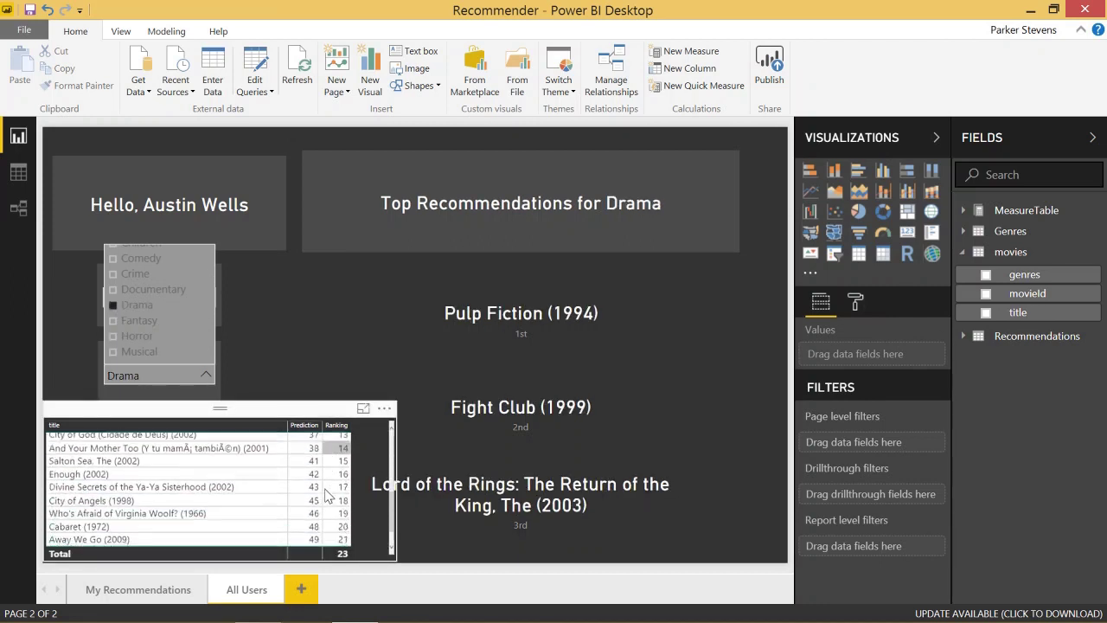
scroll(329, 519, "up", 5)
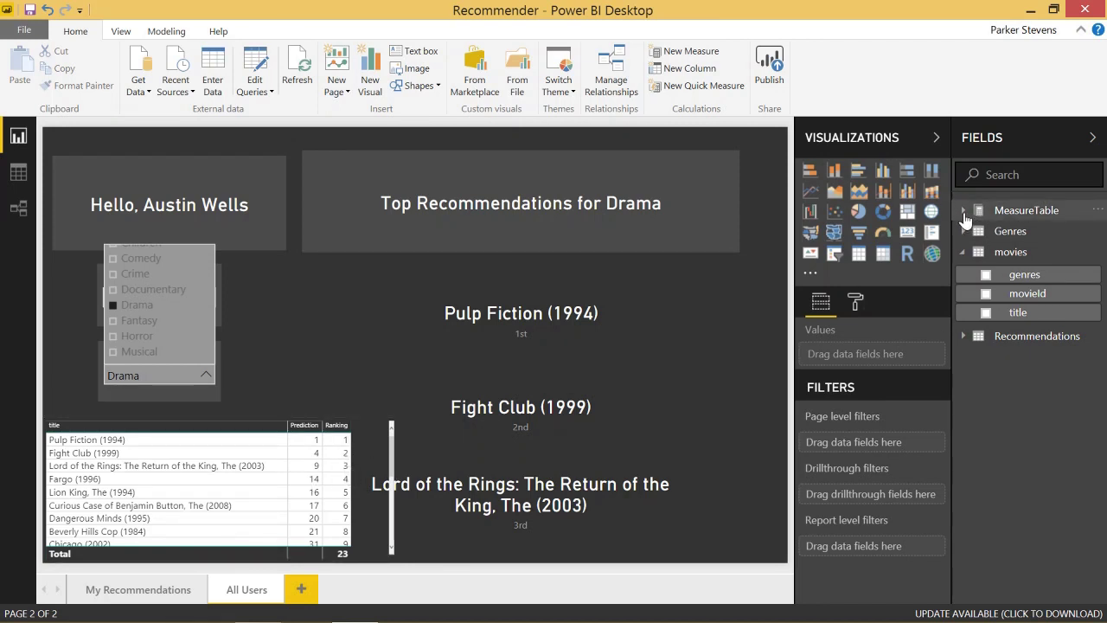
Remove Ranking from the movie table and start a 'RankingNew =' measure in MeasureTable.
left_click(358, 432)
left_click(934, 397)
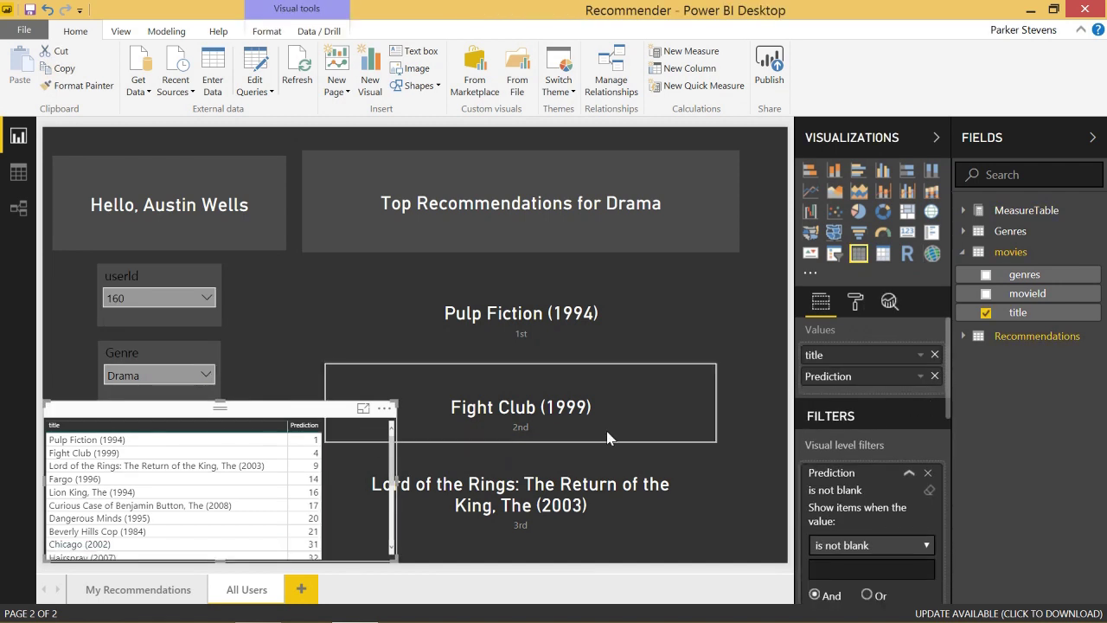
right_click(1006, 218)
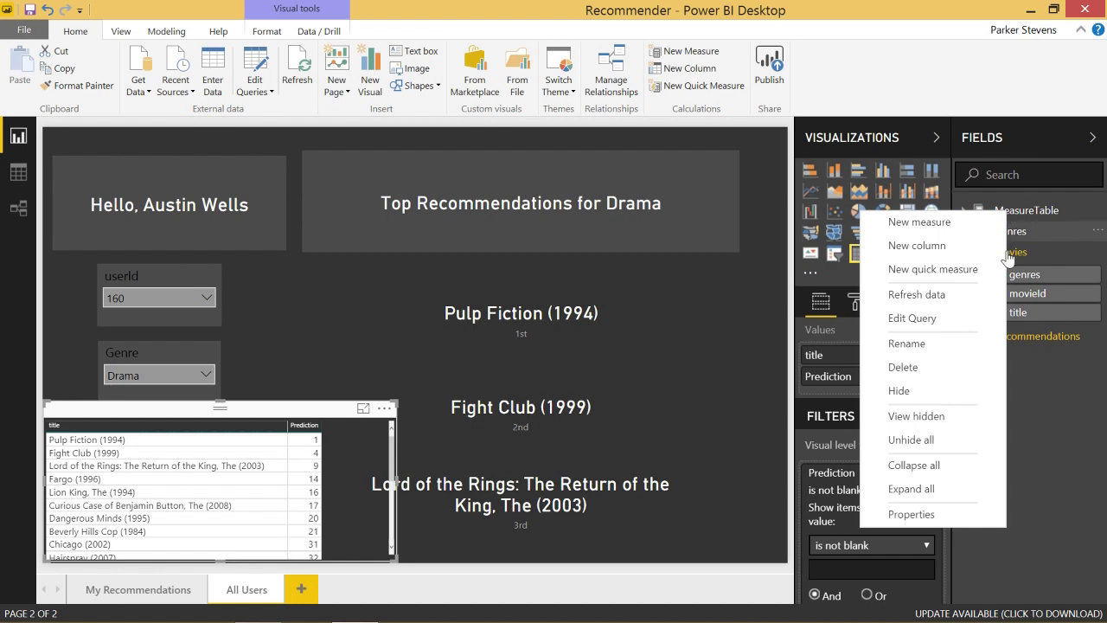
left_click(927, 218)
type("R")
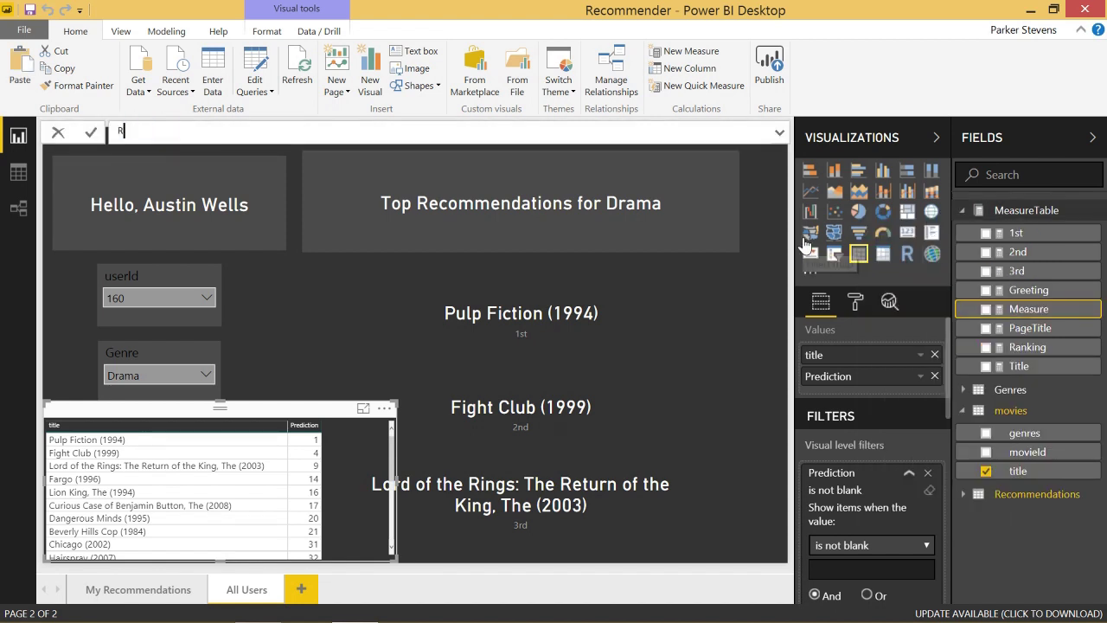
type("ankingNew =")
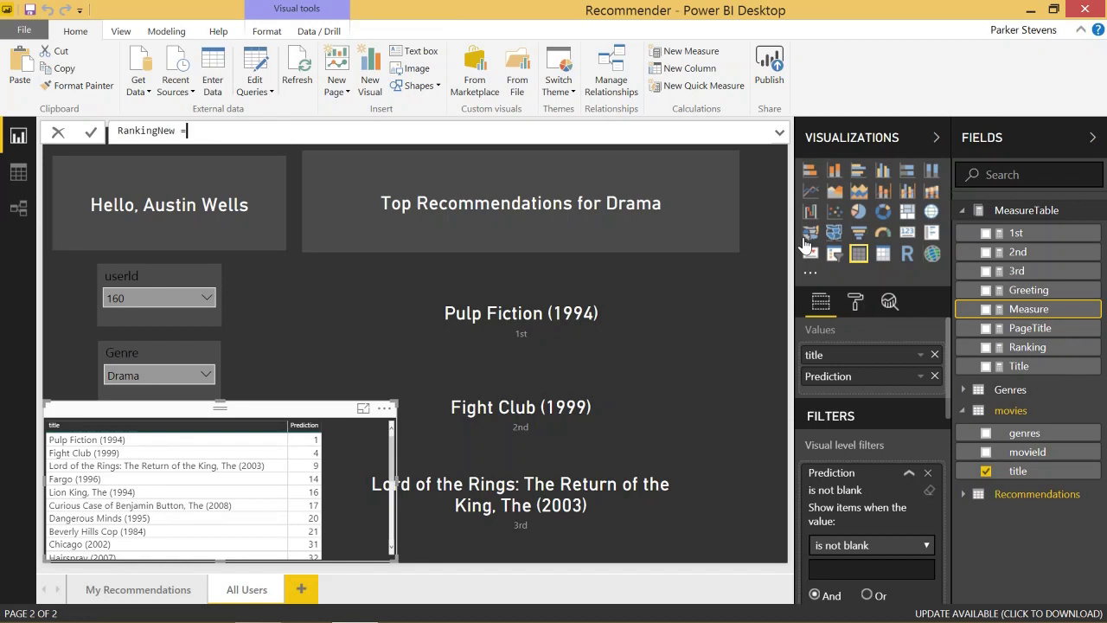
key("shift+Return")
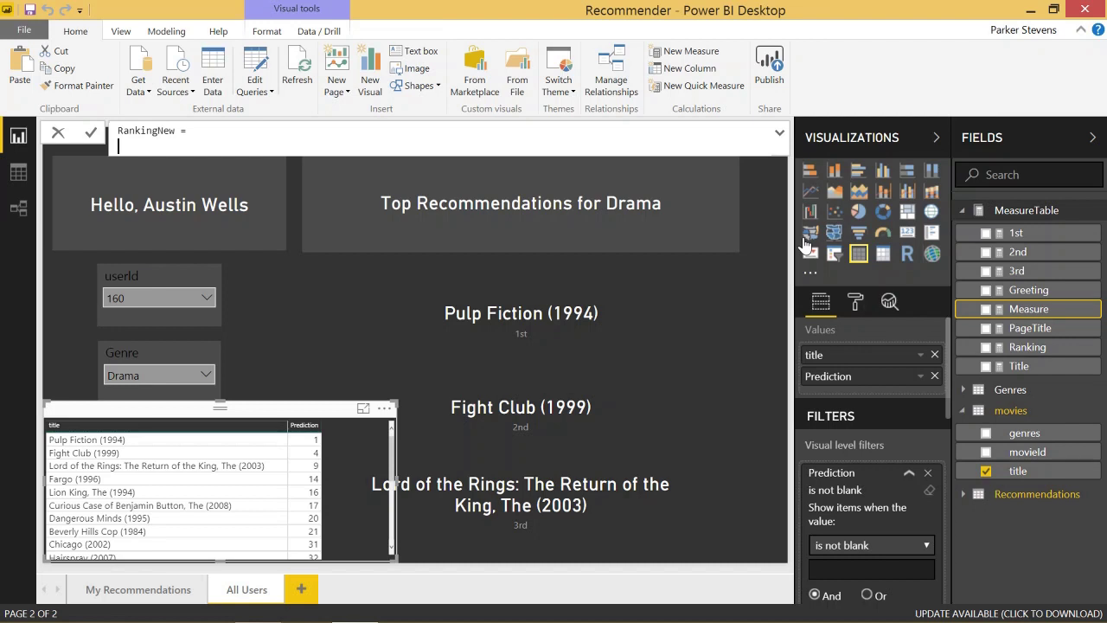
Write RankingNew as RANKX(Recommendations, Sum(Recommendations[Prediction])) over several lines.
type("RANKX(")
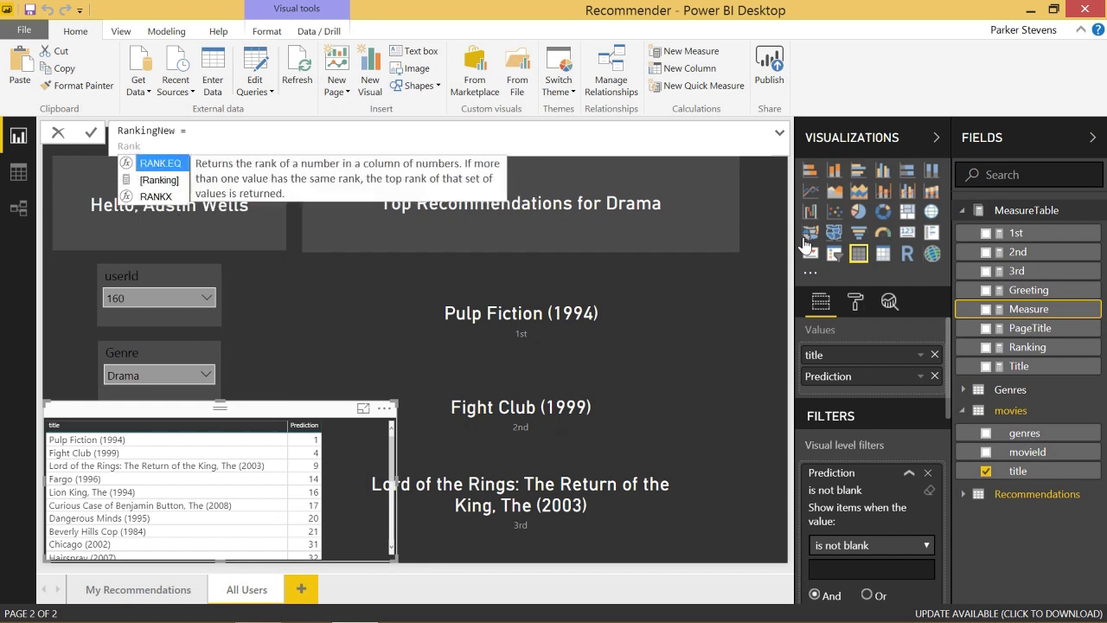
key("shift+Return")
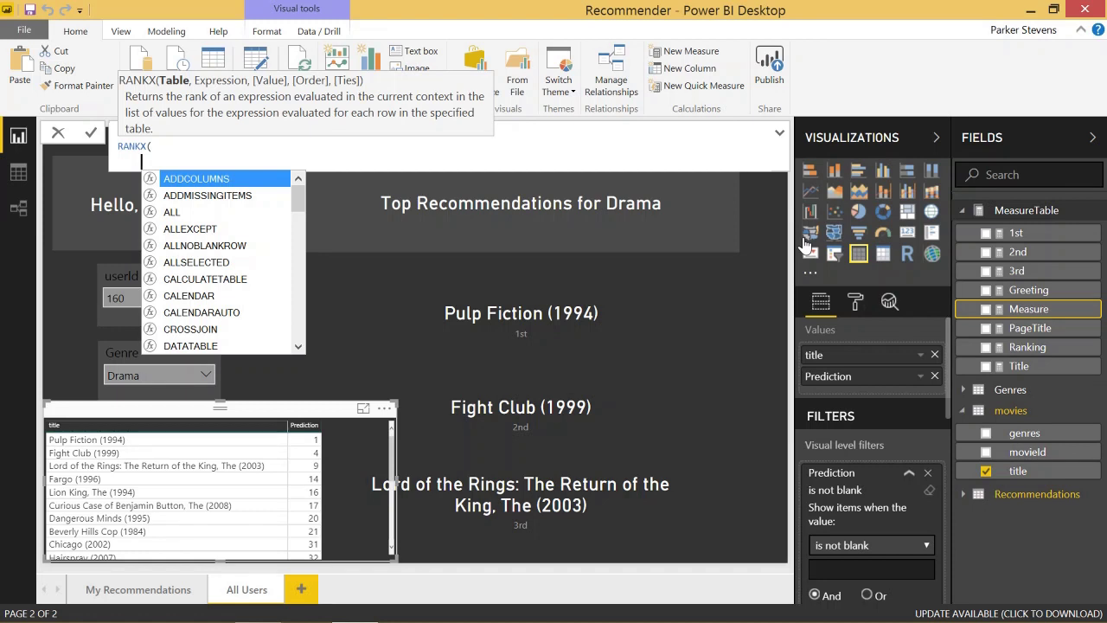
key("shift+Return")
type("Recommendations")
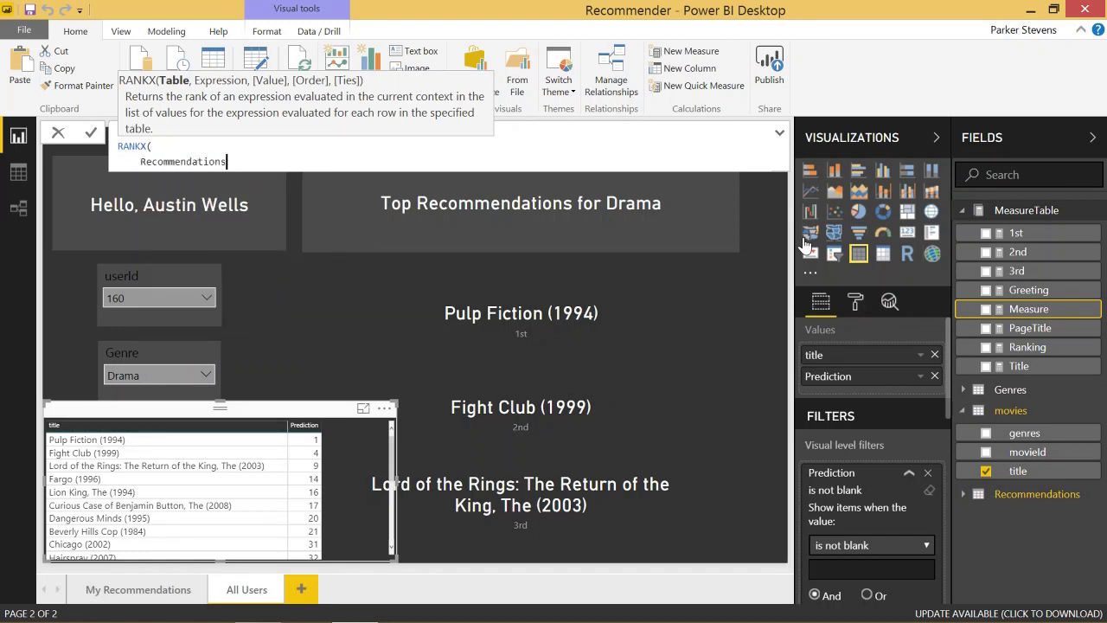
type(",")
key("shift+Return")
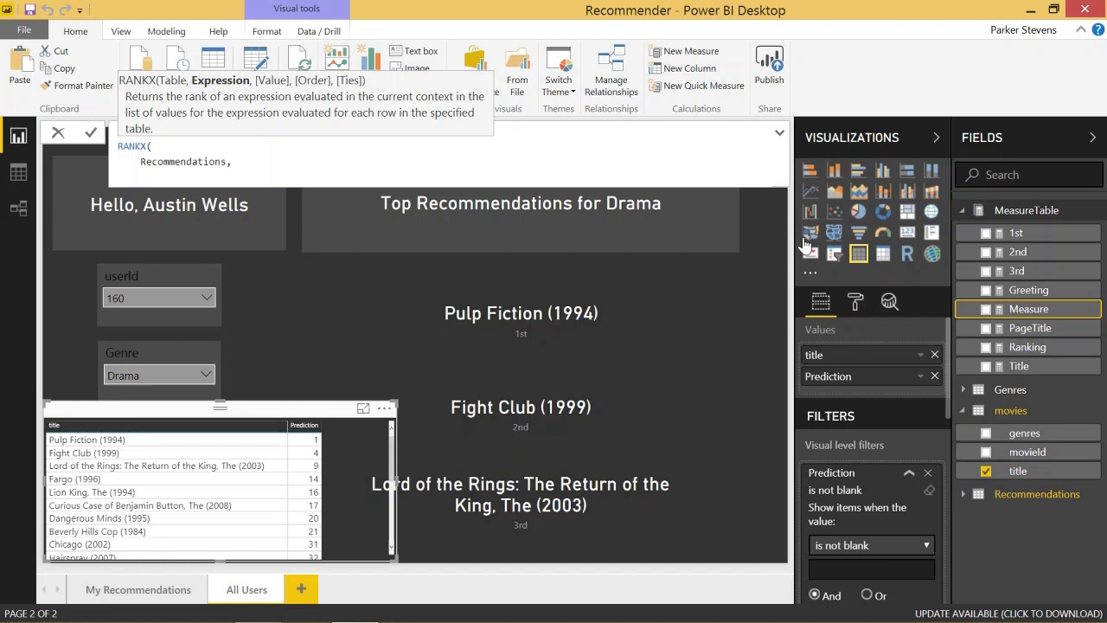
type("Sum")
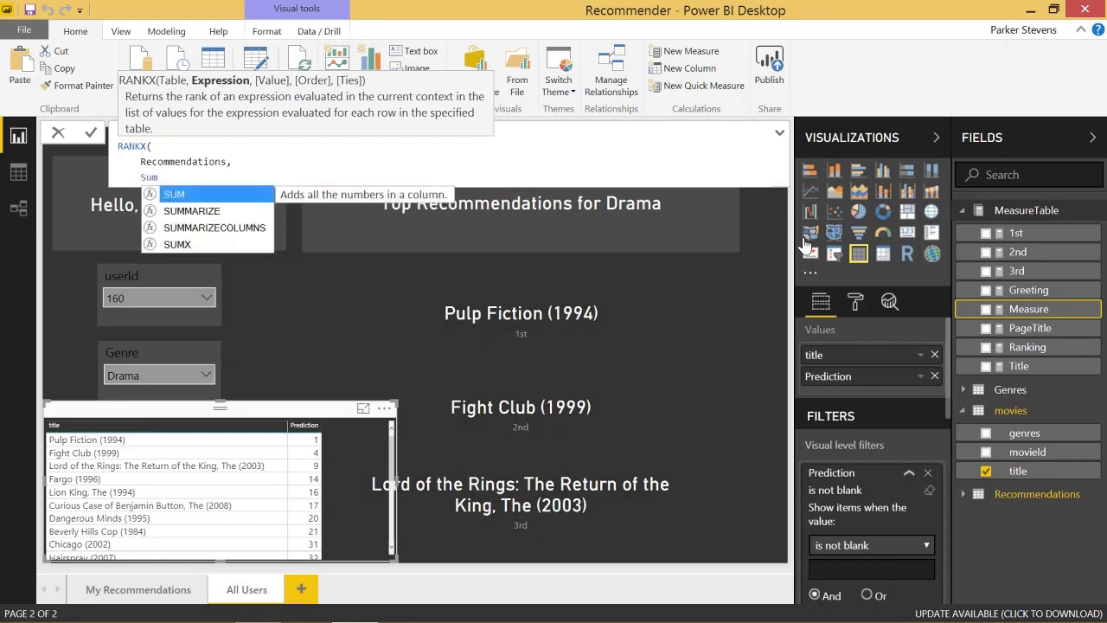
type("(")
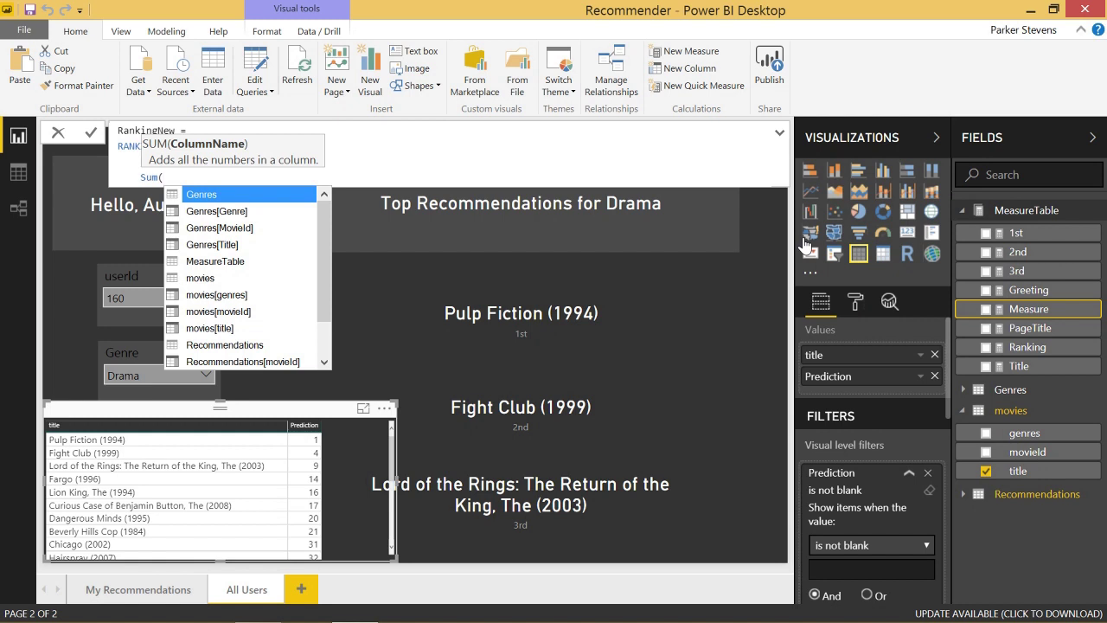
type("Recommendations[Prediction])")
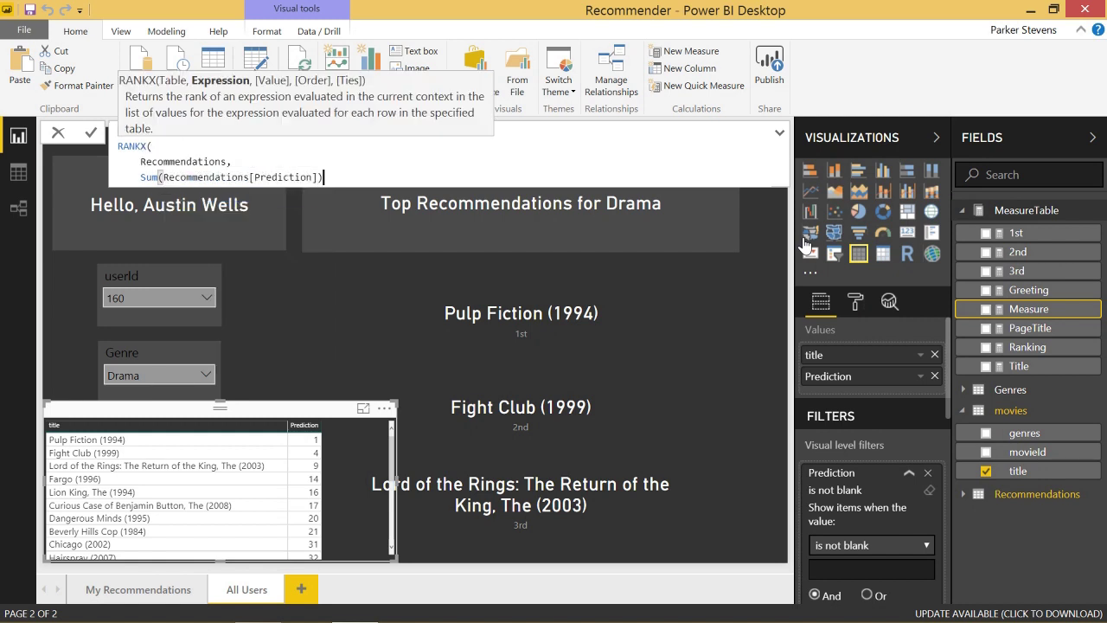
key("shift+Return")
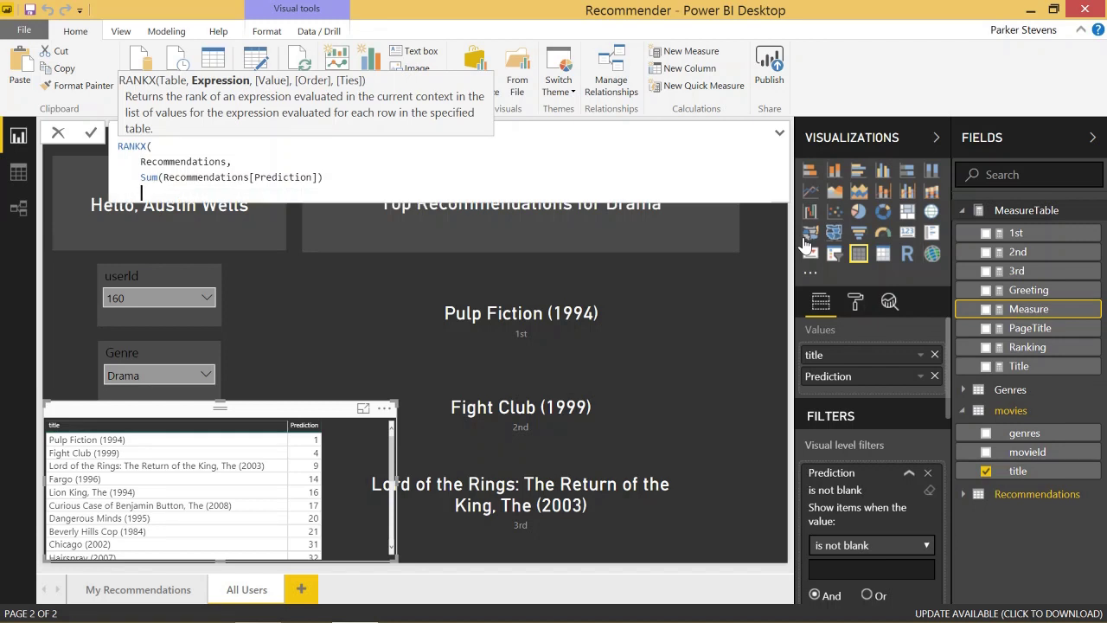
type(")")
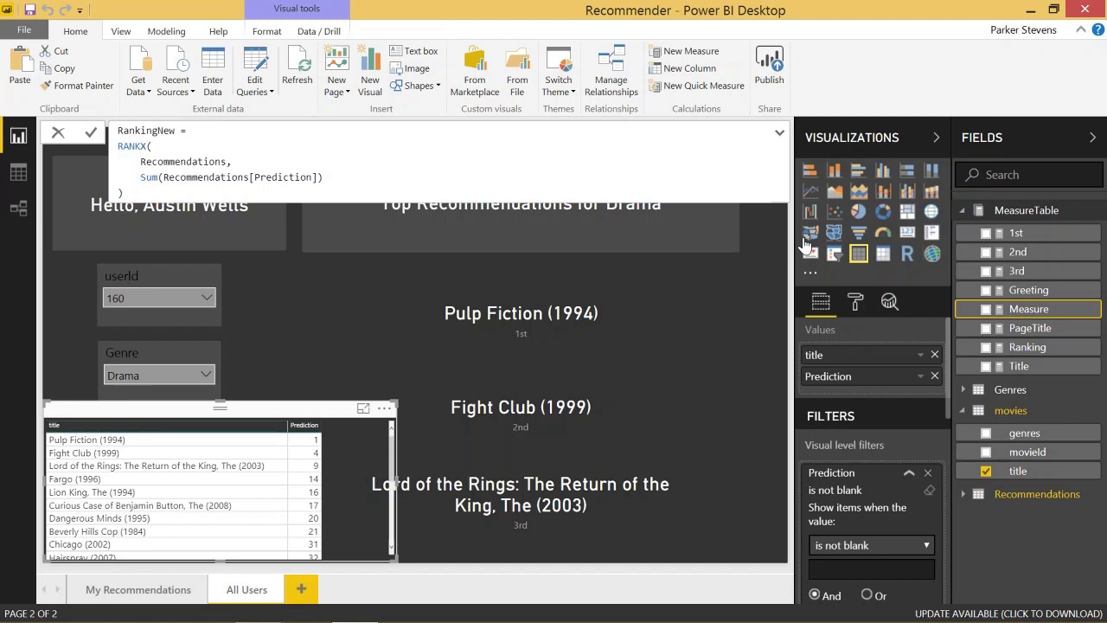
Commit RankingNew and add it to the movie table, where every title ranks 1.
key("Return")
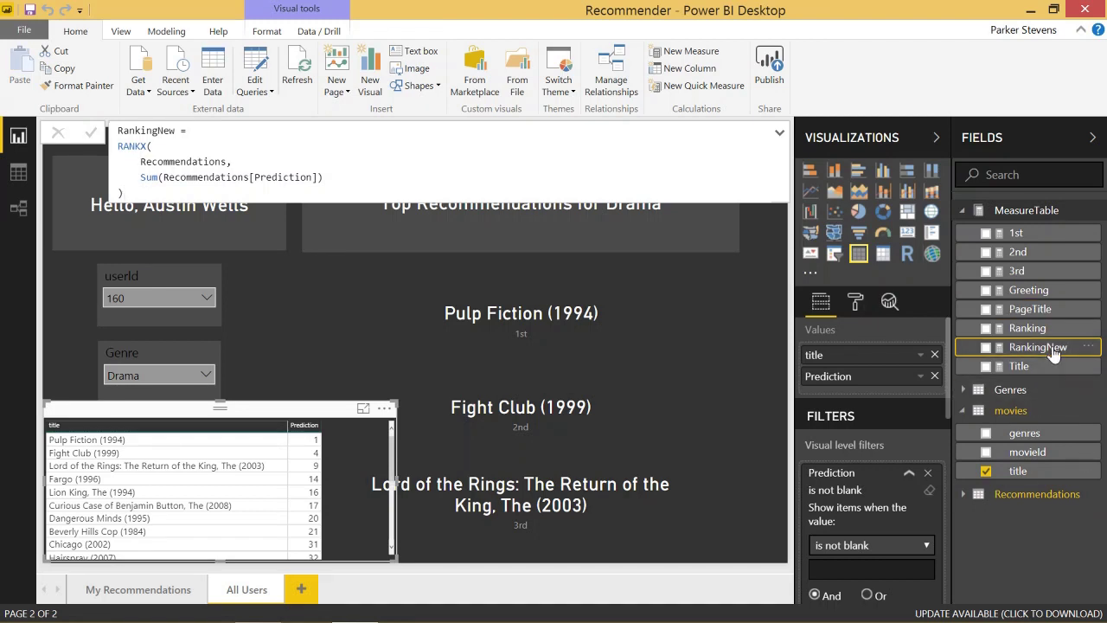
left_click_drag(1054, 354, 341, 479)
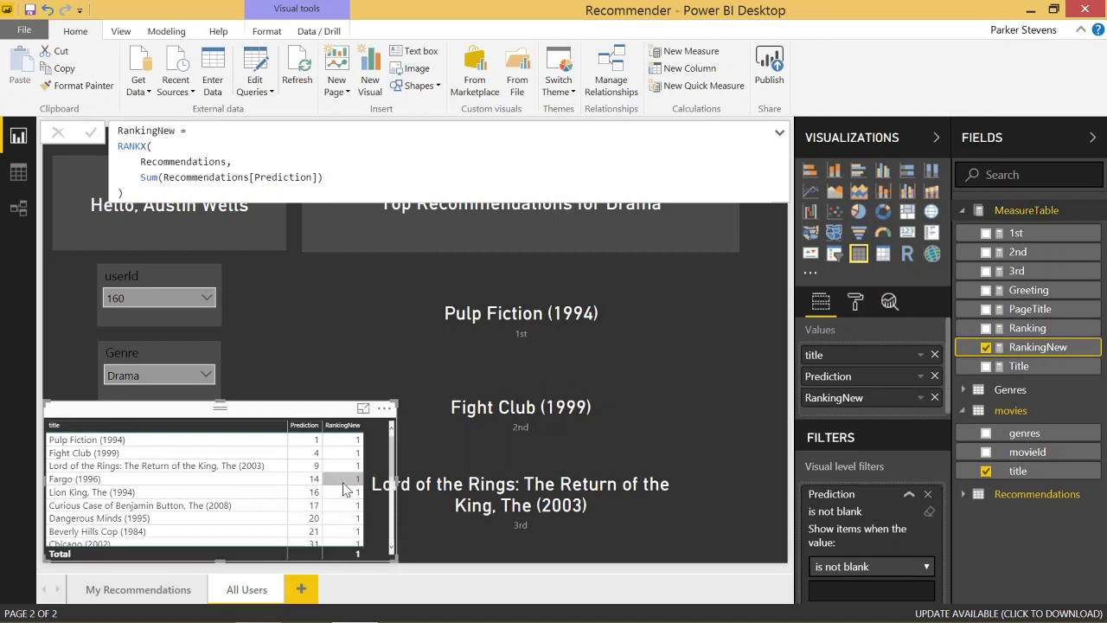
scroll(344, 490, "down", 3)
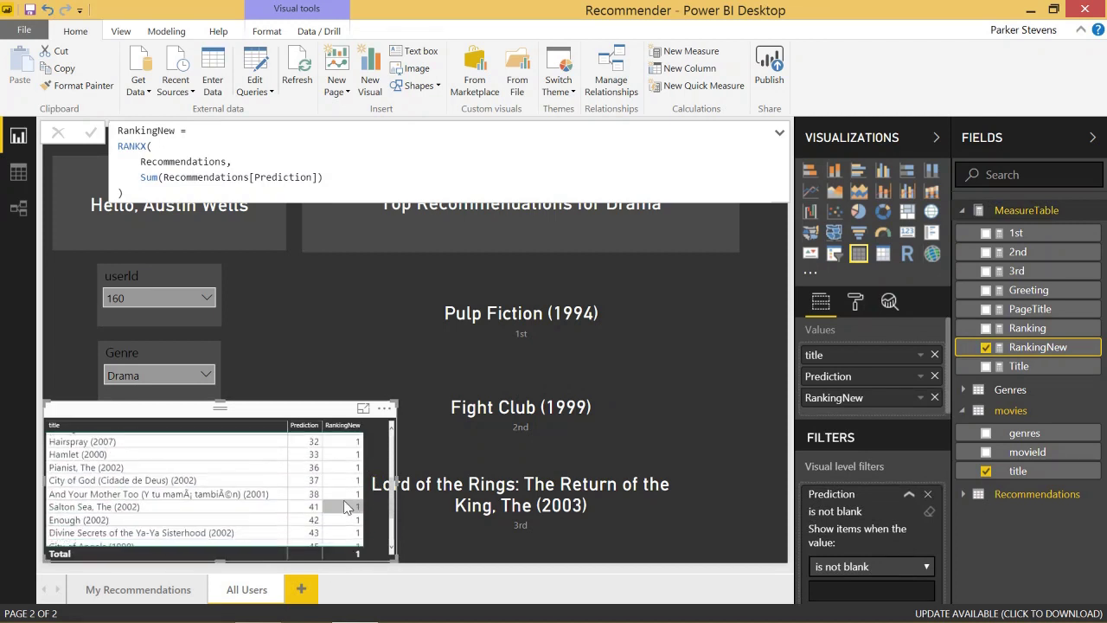
scroll(344, 507, "down", 2)
scroll(342, 510, "up", 5)
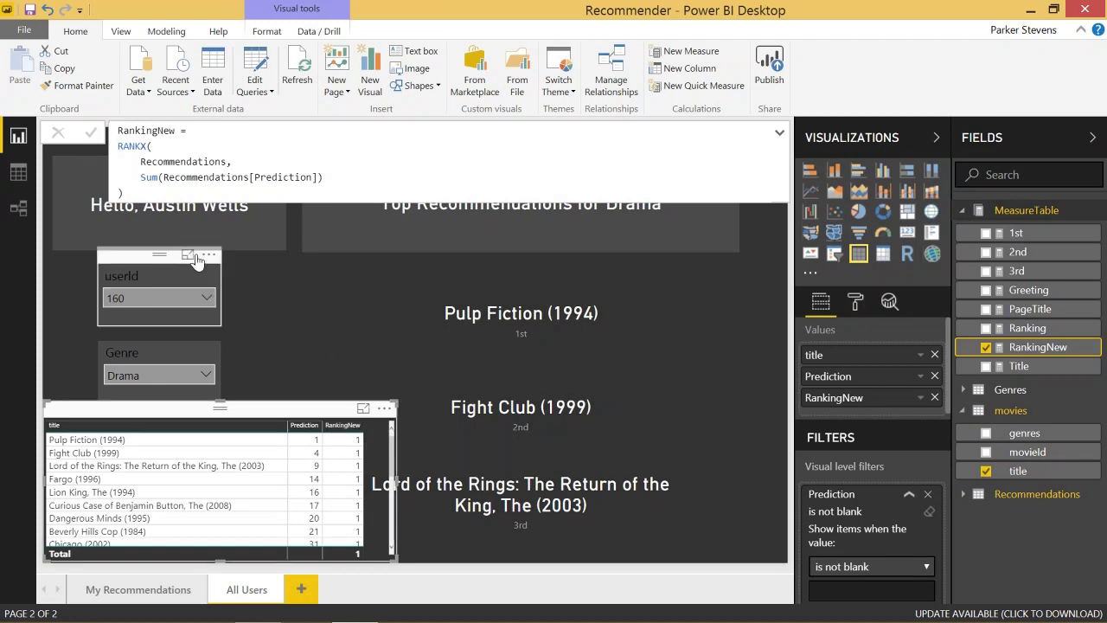
left_click(141, 162)
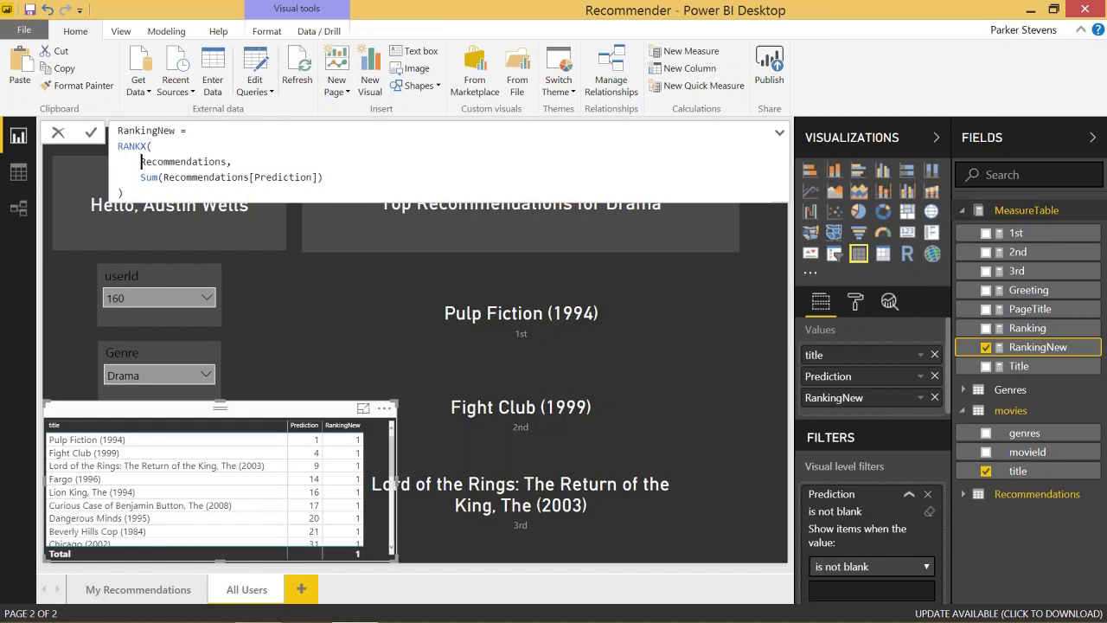
Change RankingNew's RANKX table to ALLSELECTED(Recommendations) and commit the measure.
type("ALLSELECTED(")
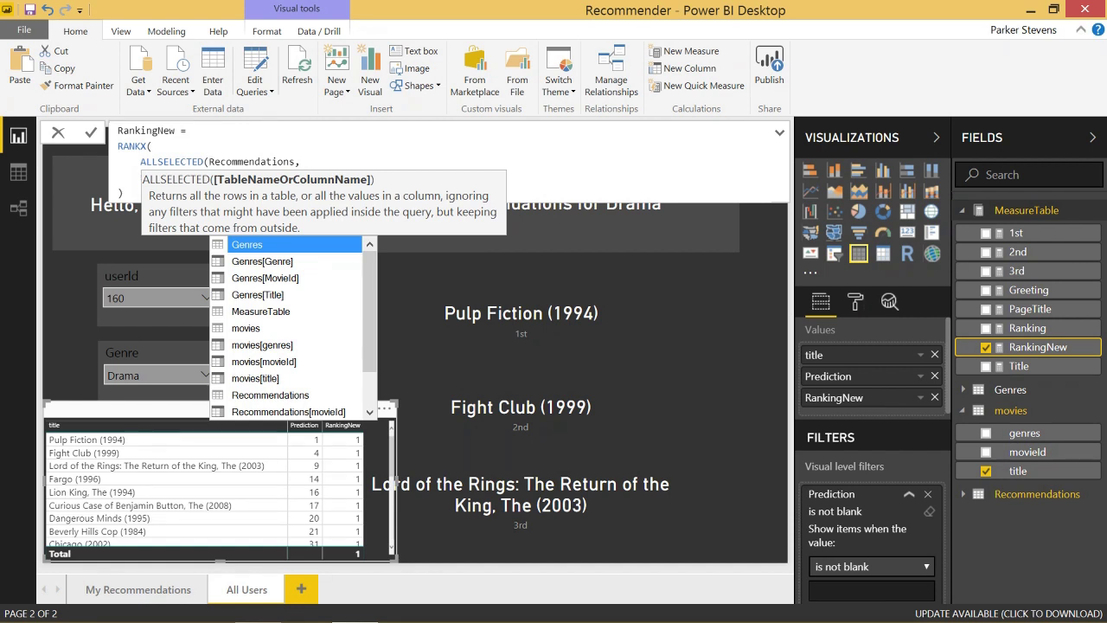
left_click(289, 162)
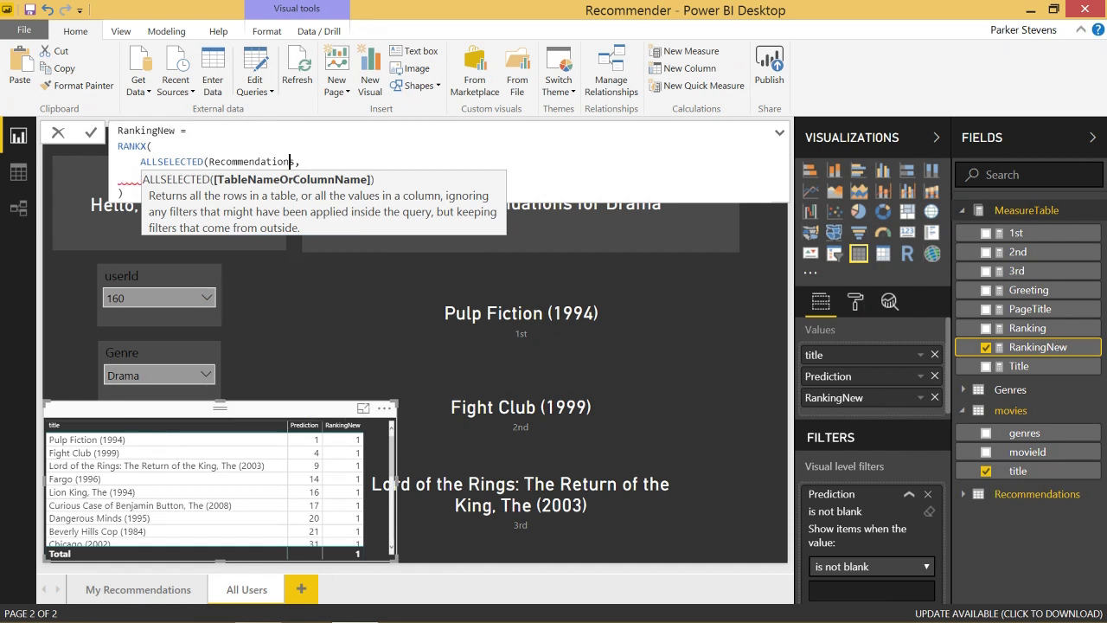
type(")")
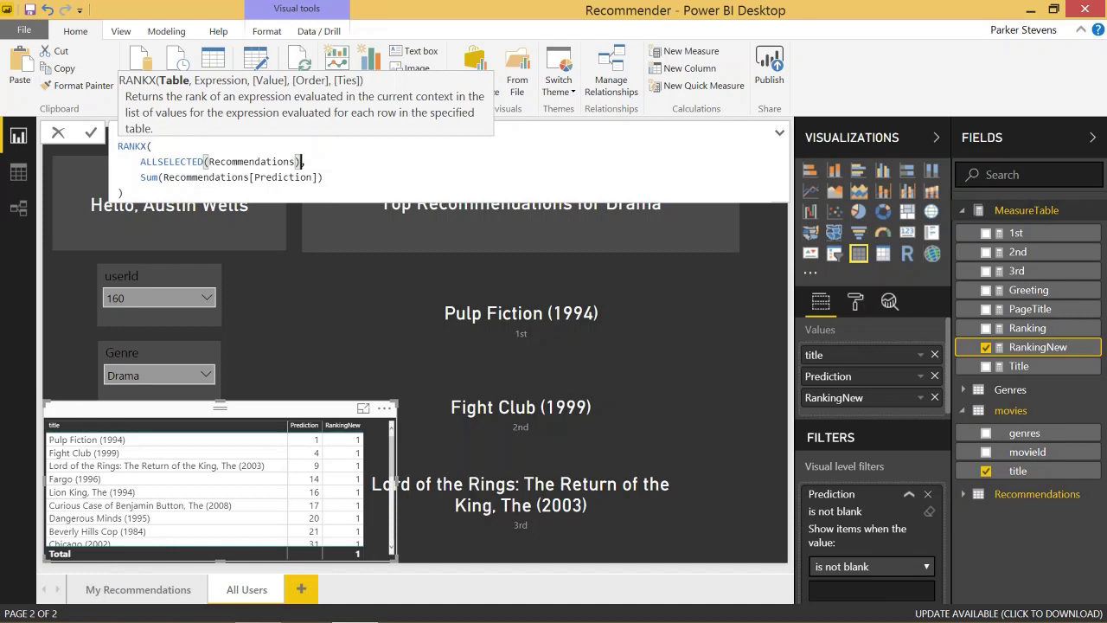
type(",")
left_click(324, 177)
key("Return")
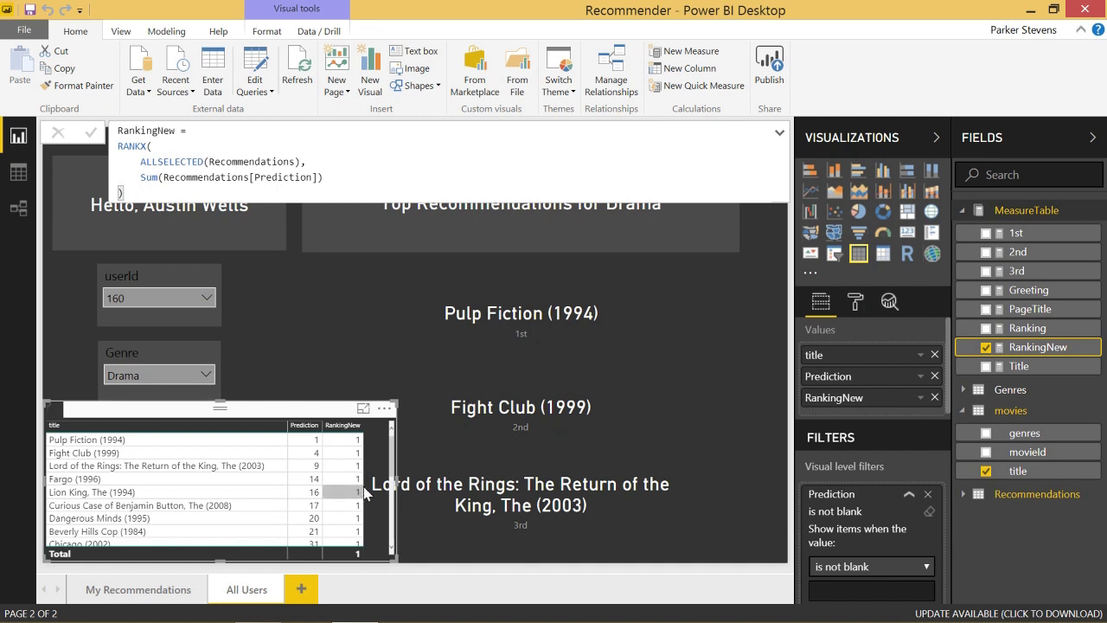
scroll(366, 484, "down", 2)
scroll(368, 493, "up", 2)
scroll(369, 493, "up", 1)
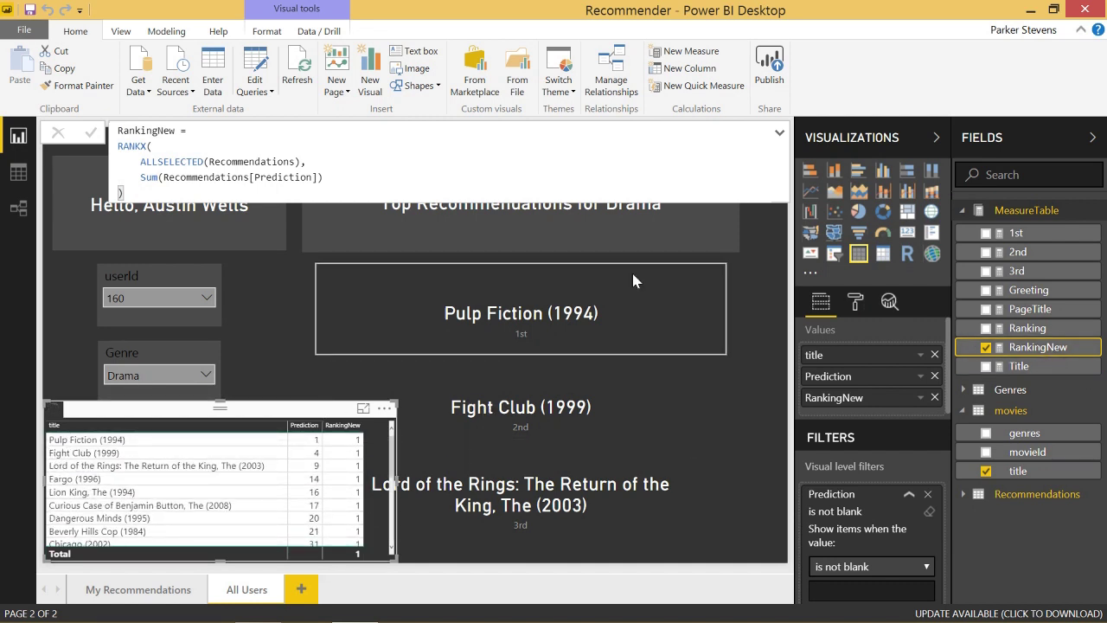
Wrap Sum(Recommendations[Prediction]) in CALCULATE, giving distinct ranks with Pulp Fiction at 22.
left_click(140, 177)
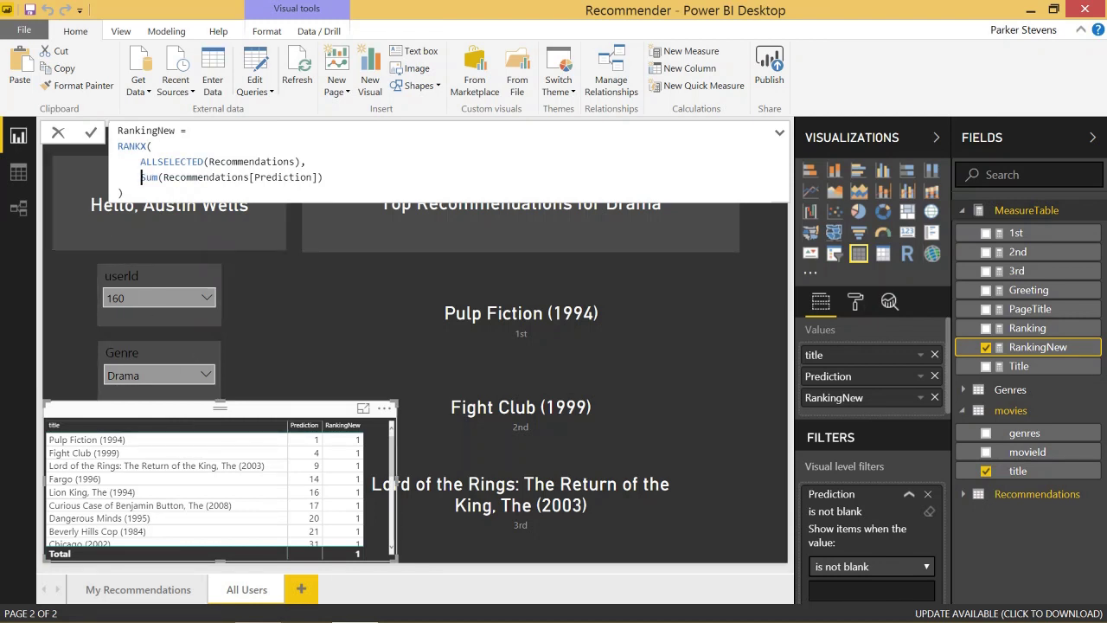
type("CALCULATE(")
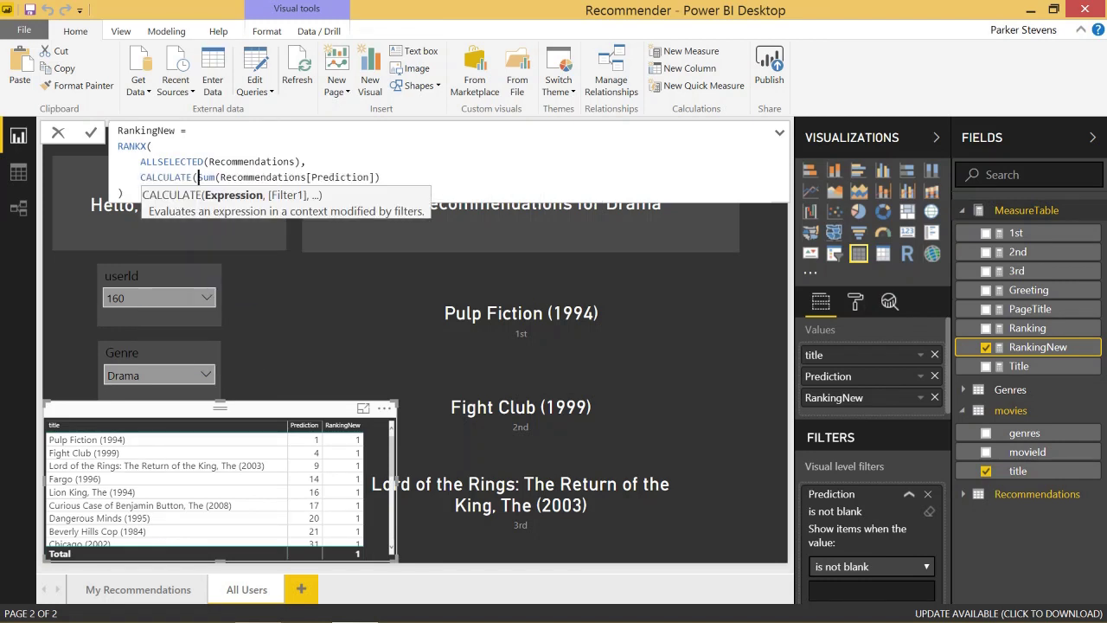
key("End")
type(")")
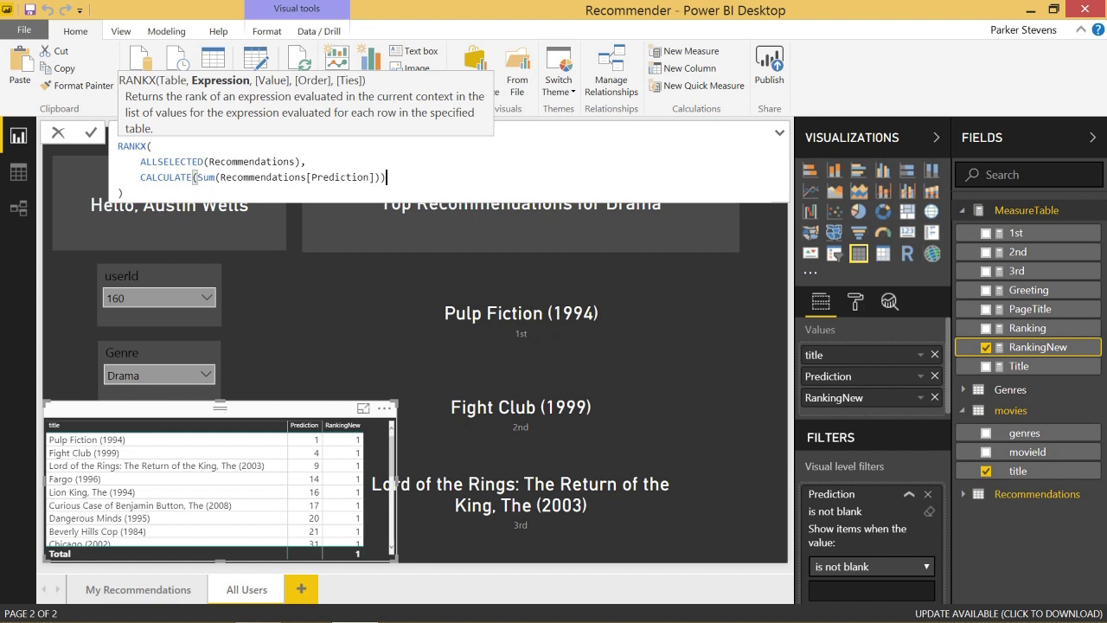
key("Return")
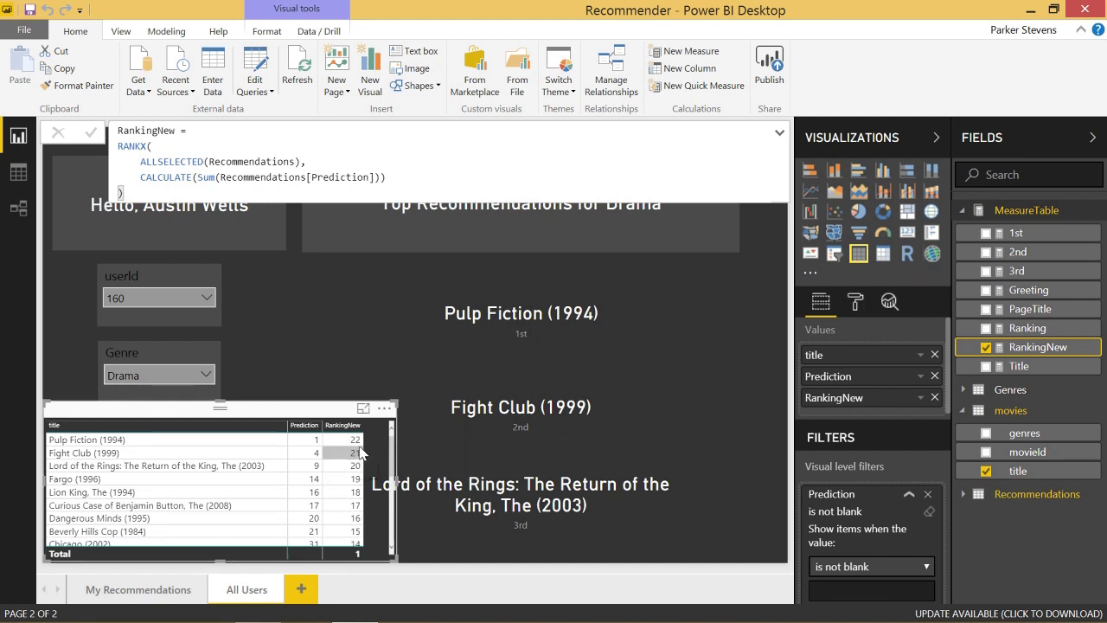
scroll(361, 452, "down", 5)
scroll(360, 447, "up", 3)
scroll(360, 447, "up", 2)
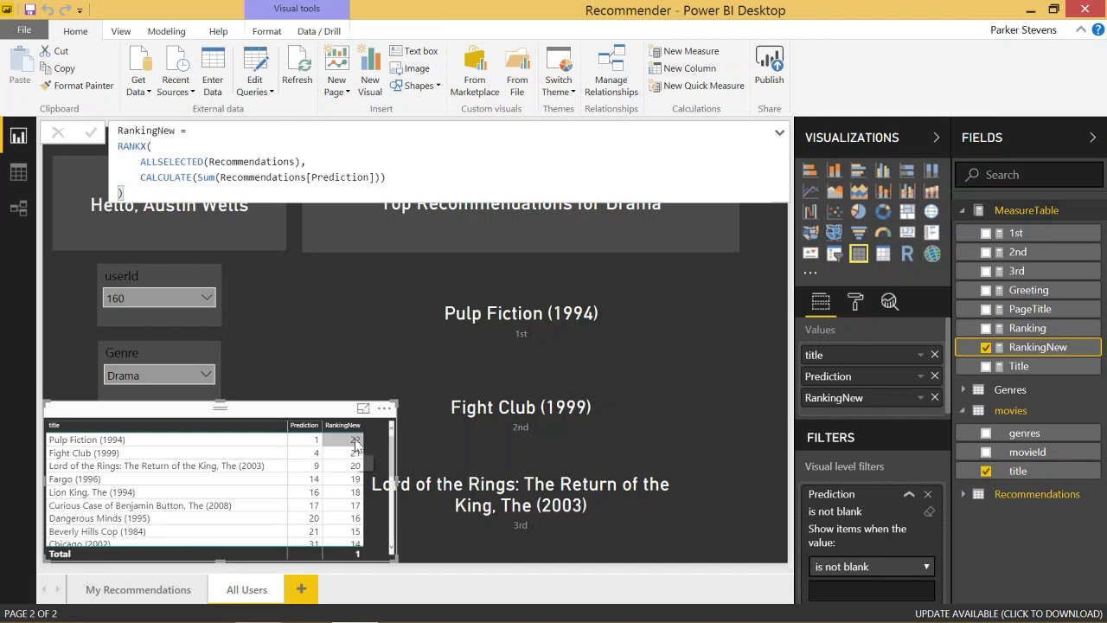
scroll(363, 463, "down", 10)
scroll(367, 467, "up", 10)
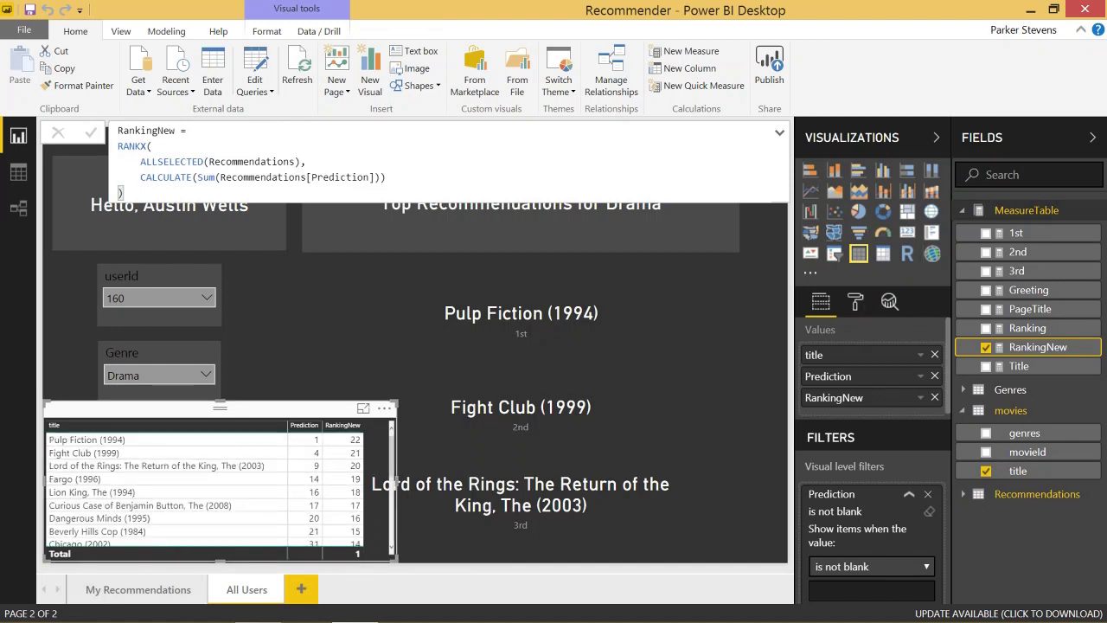
Add ASC as RANKX's order argument so Pulp Fiction ranks 1 and Fight Club 2.
left_click(194, 177)
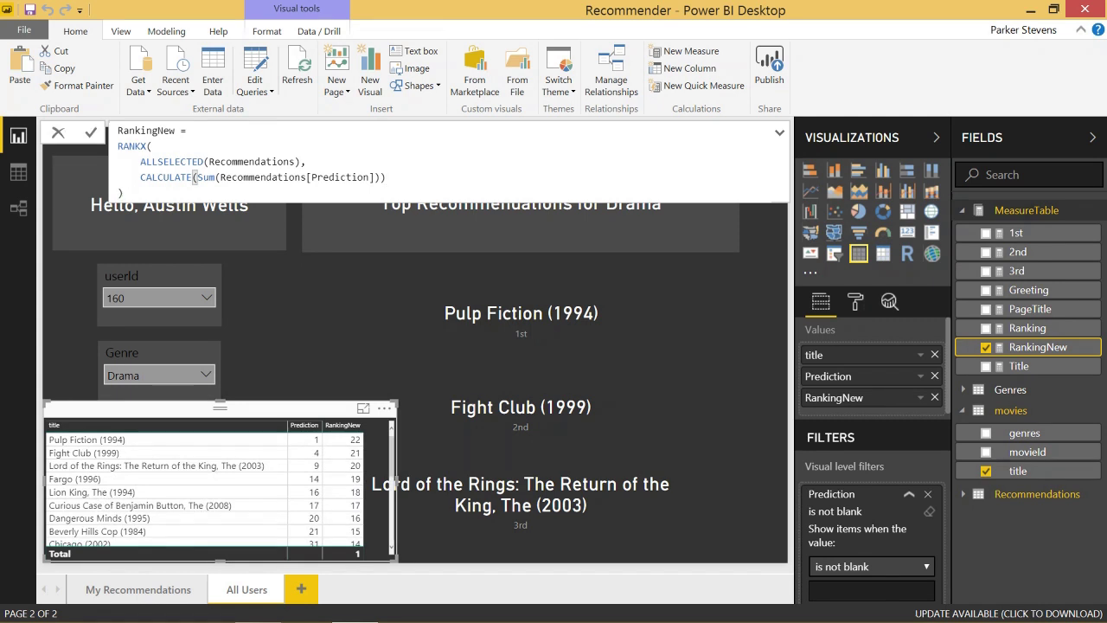
key("shift+Return")
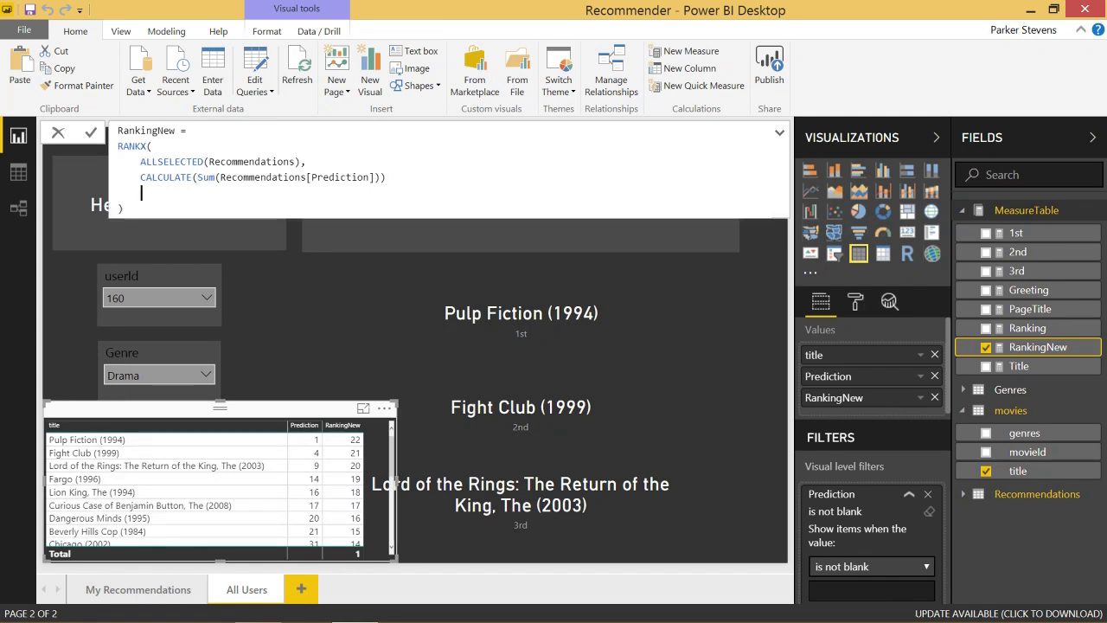
type(",")
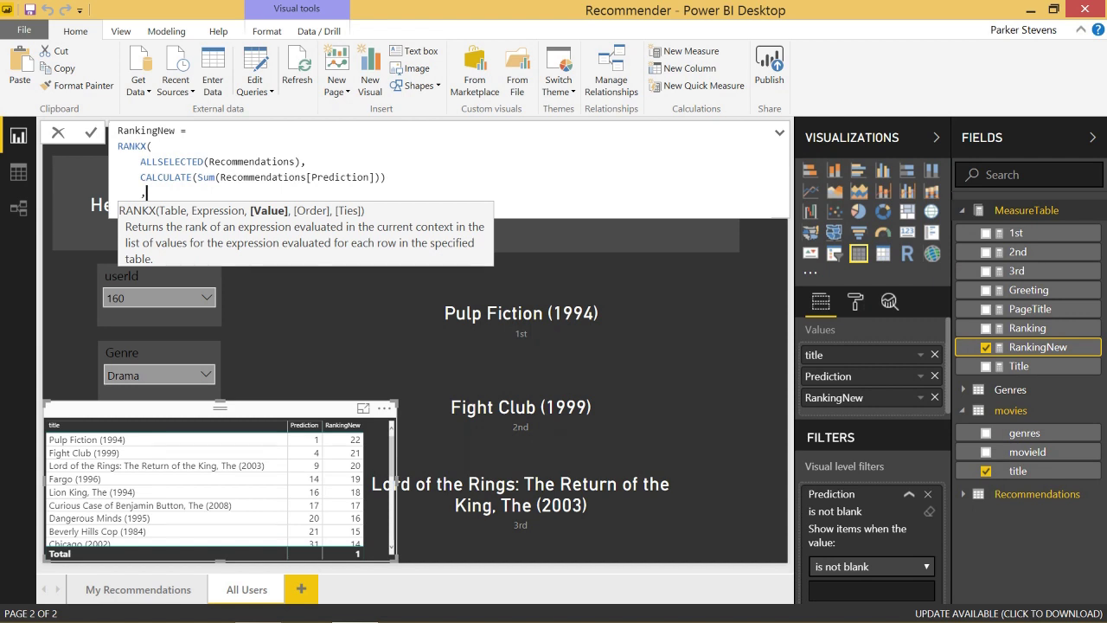
type(",")
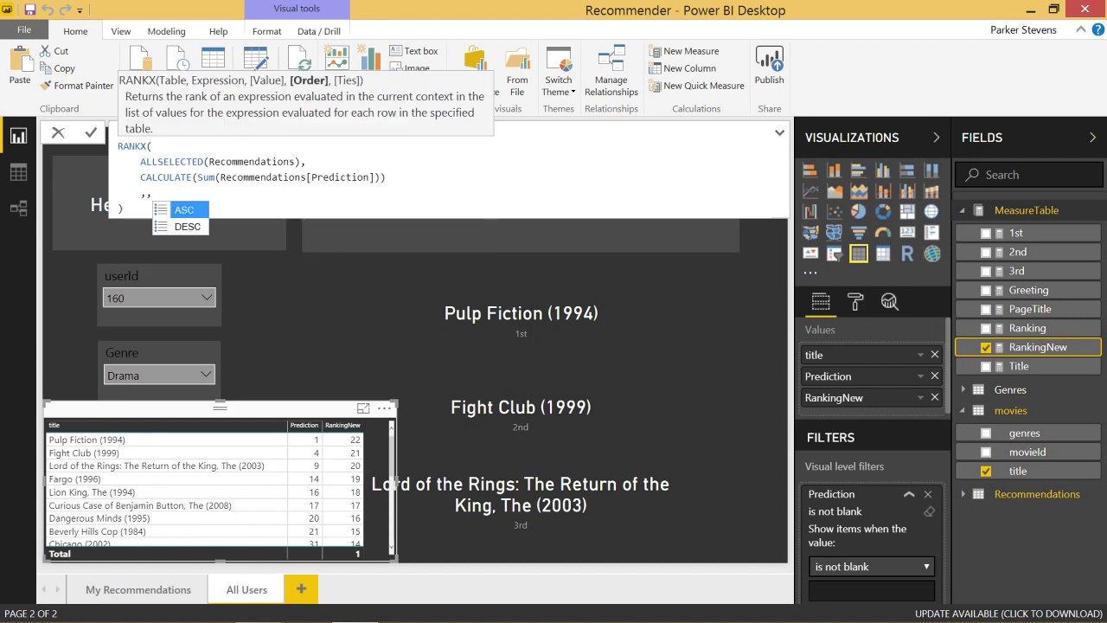
key("Tab")
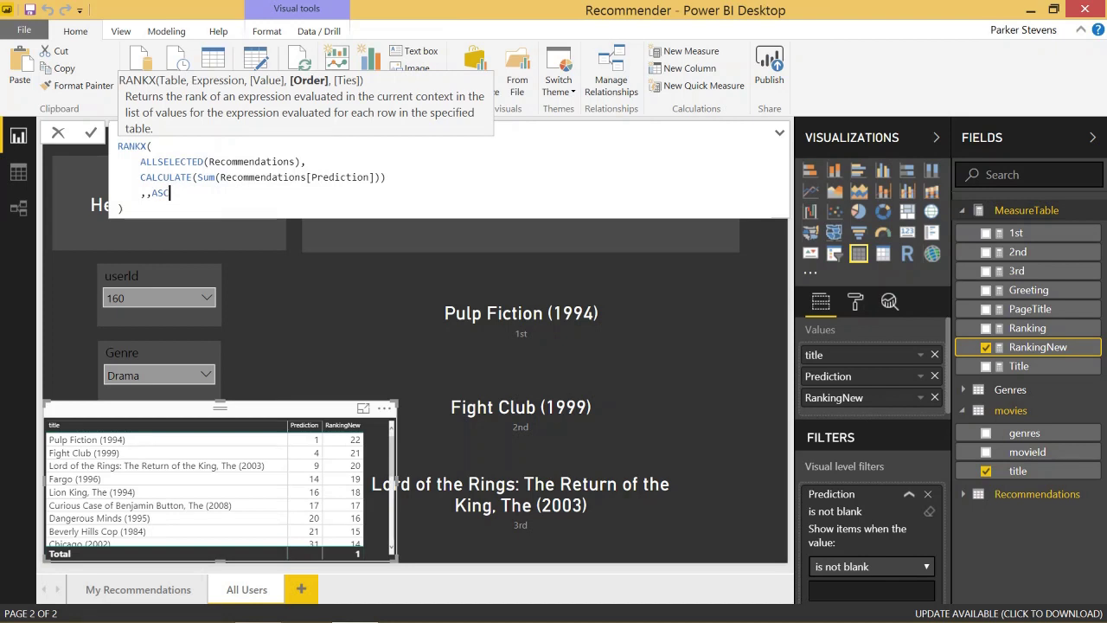
key("Return")
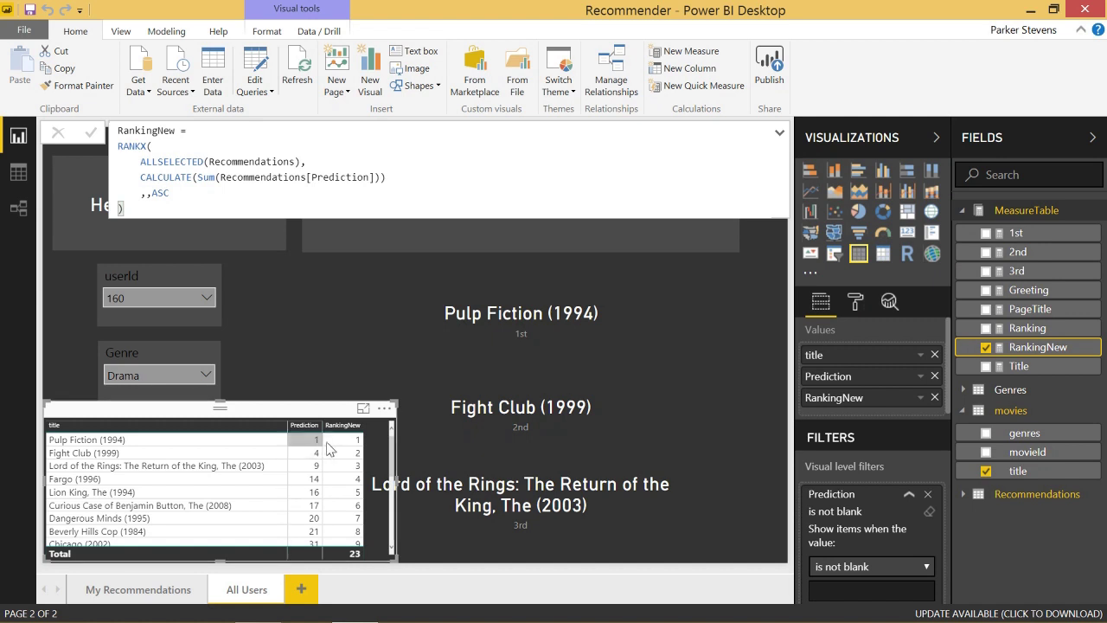
scroll(364, 459, "down", 3)
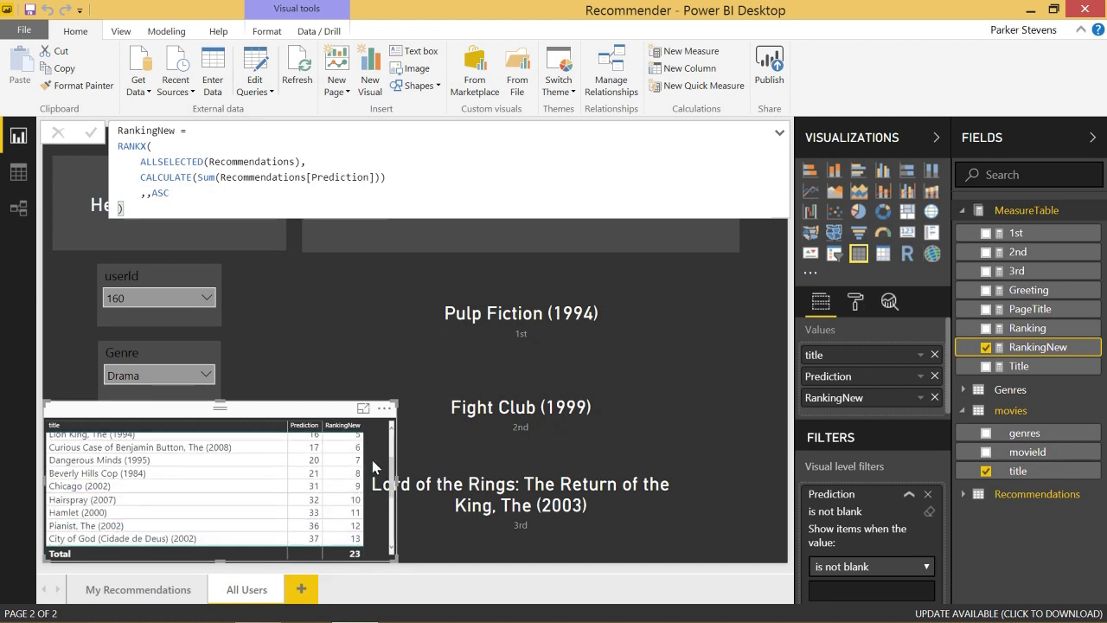
scroll(374, 467, "down", 4)
scroll(346, 498, "up", 6)
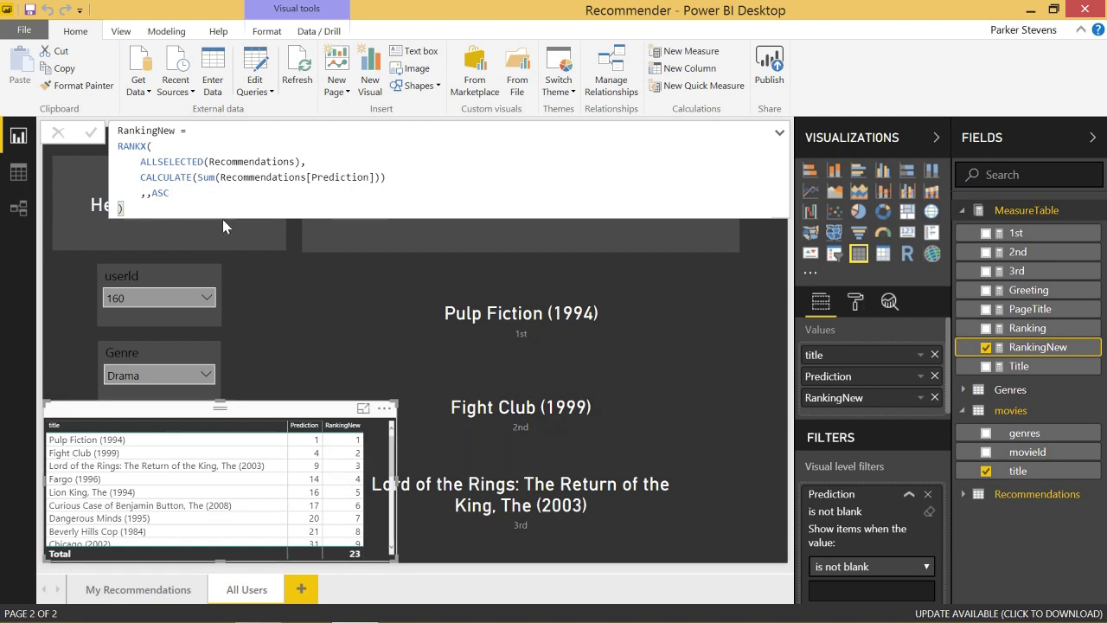
Filter to Musical so Beauty and the Beast, Lion King and Aladdin fill the top cards.
left_click(260, 298)
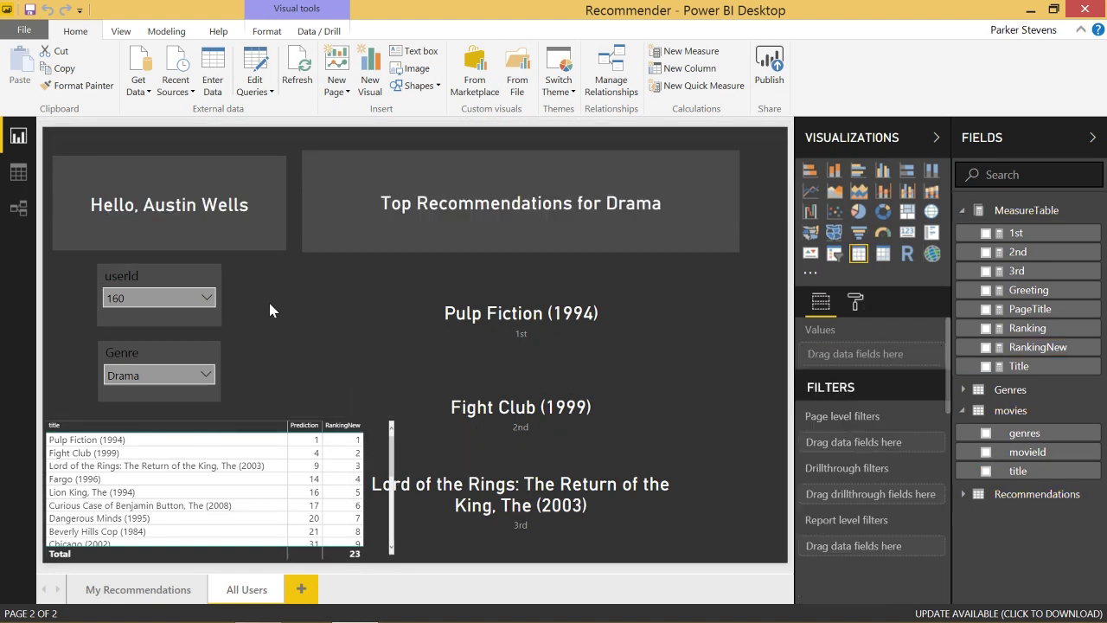
left_click(194, 375)
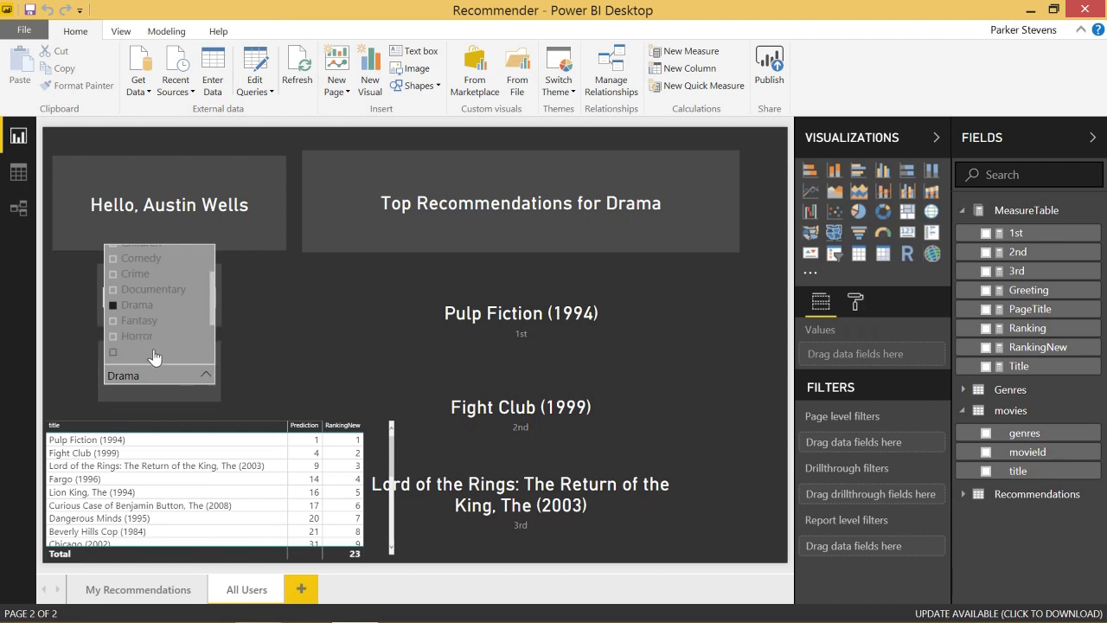
left_click(152, 351)
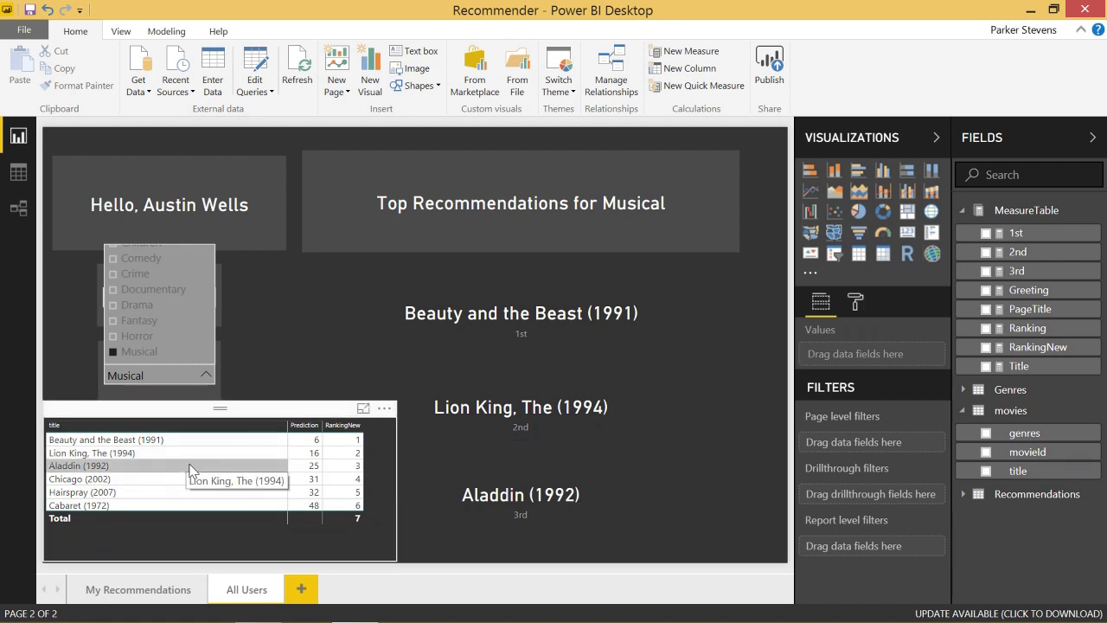
left_click(550, 315)
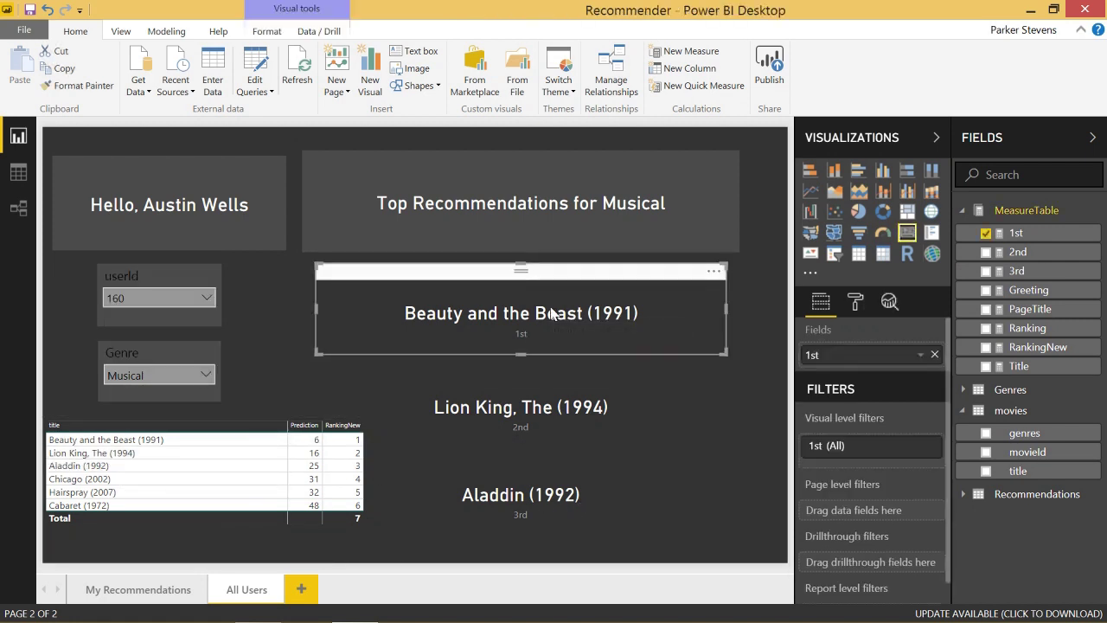
Inspect the 1st, 2nd and 3rd measure formulas, ending on the 3rd's FILTER [Ranking] = 3.
left_click(1043, 241)
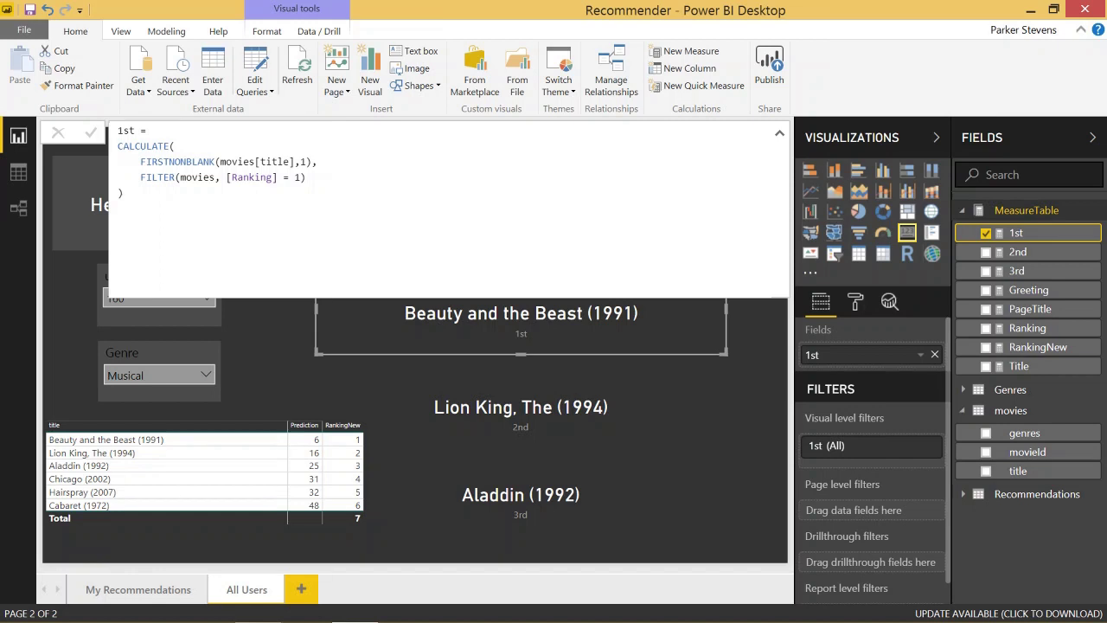
double_click(250, 178)
left_click(244, 177)
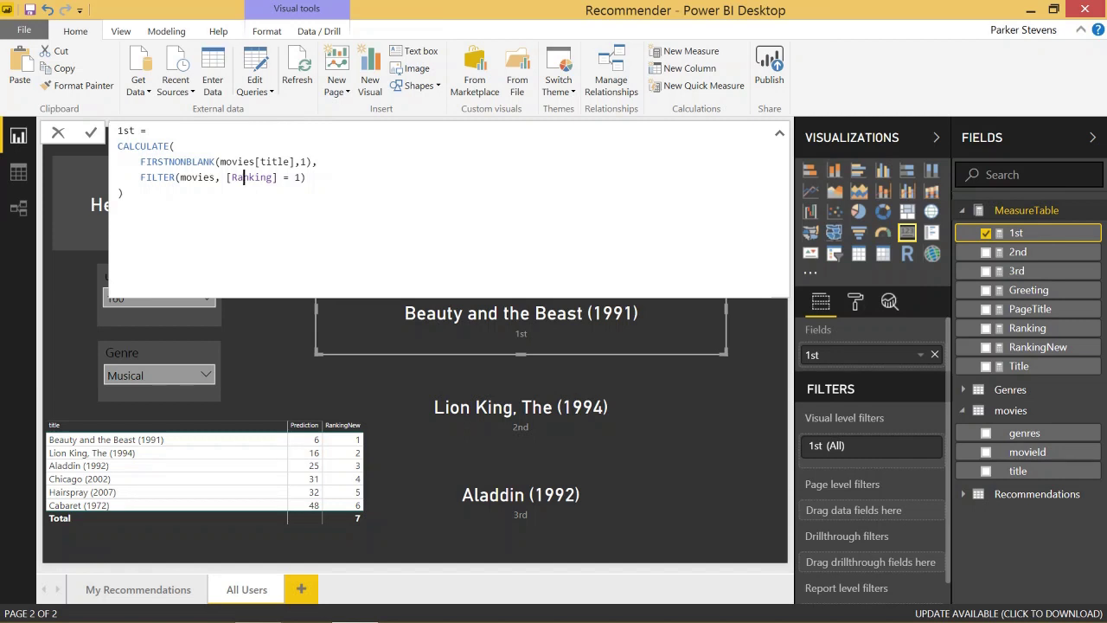
left_click(1032, 252)
left_click(1022, 252)
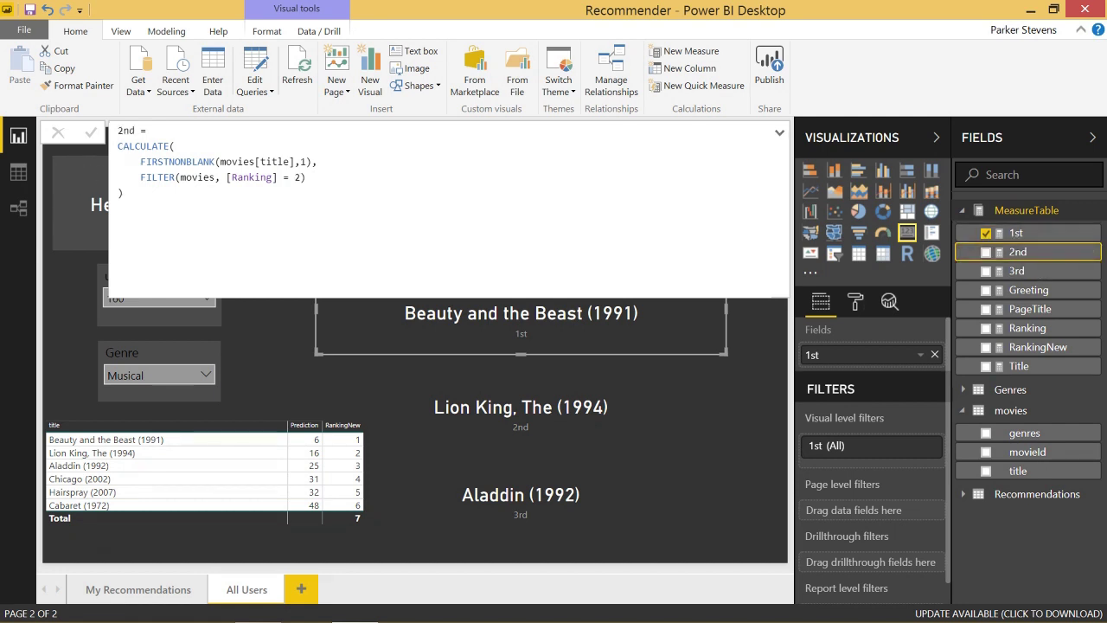
left_click(1037, 270)
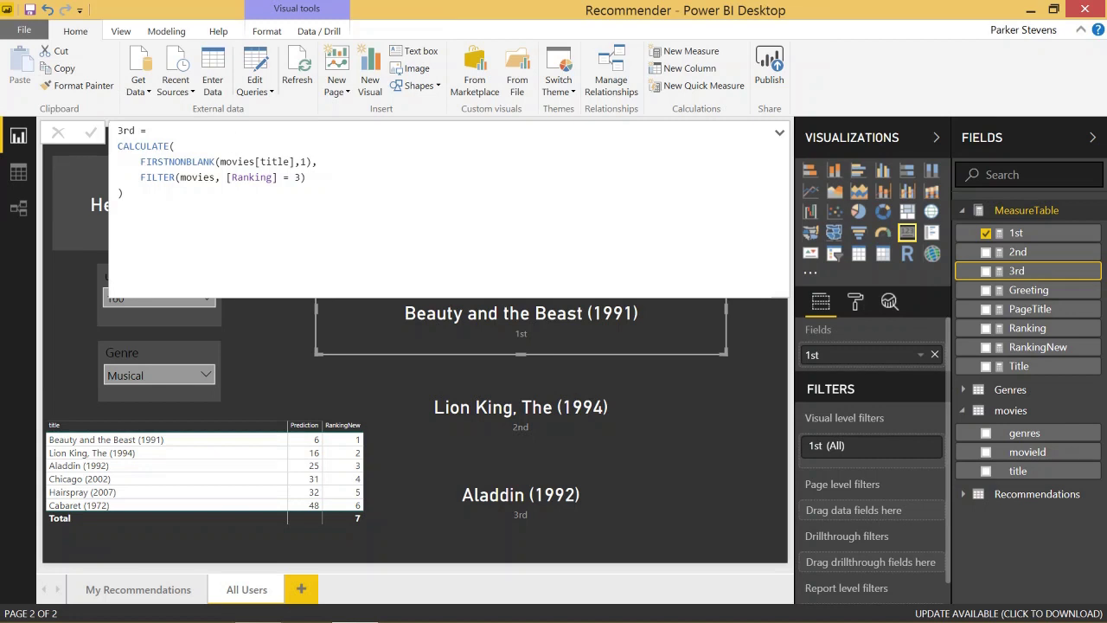
Close the measure formula bar and deselect the card so the Top Recommendations for Musical page shows.
left_click(277, 374)
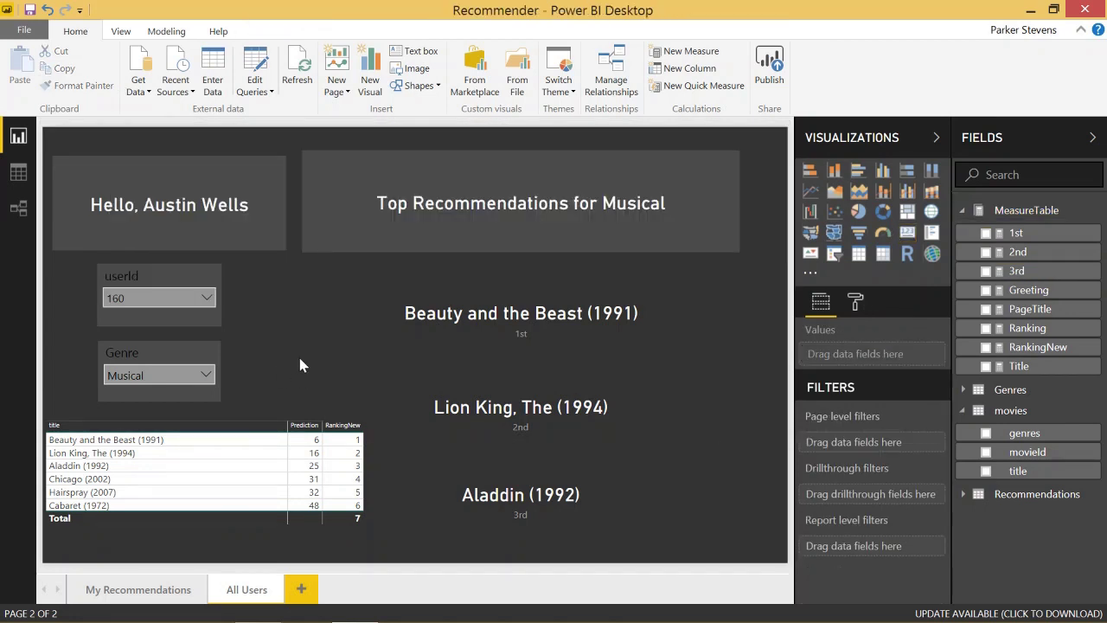